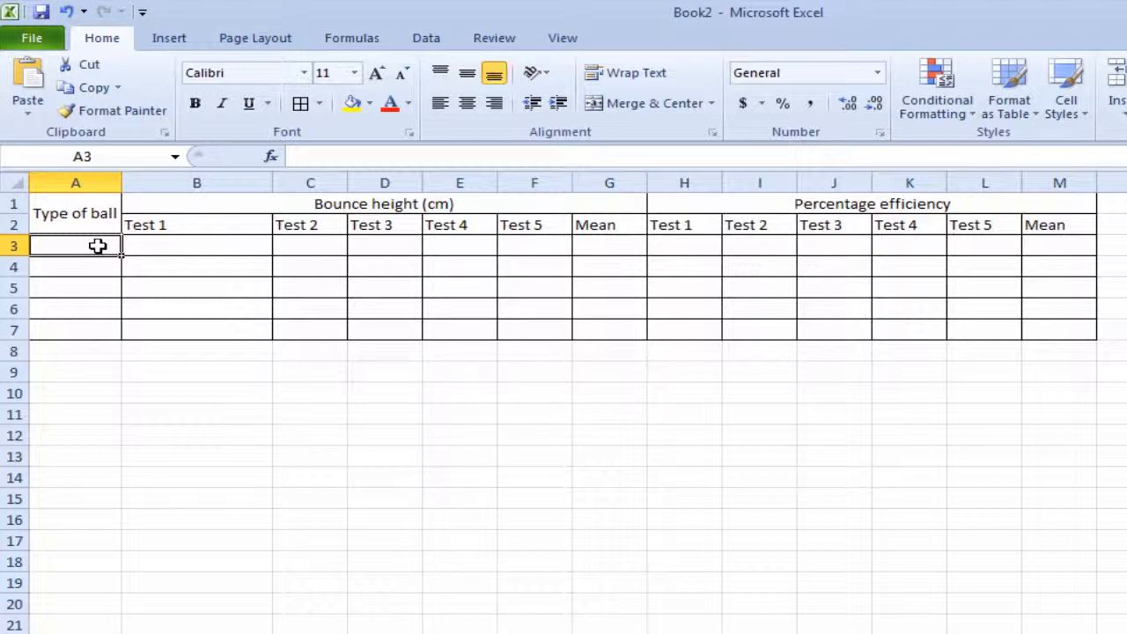
- List the ball types Foam, Tennis, Marble, Silly putty and Basketball in cells A3 to A7
type("Foam")
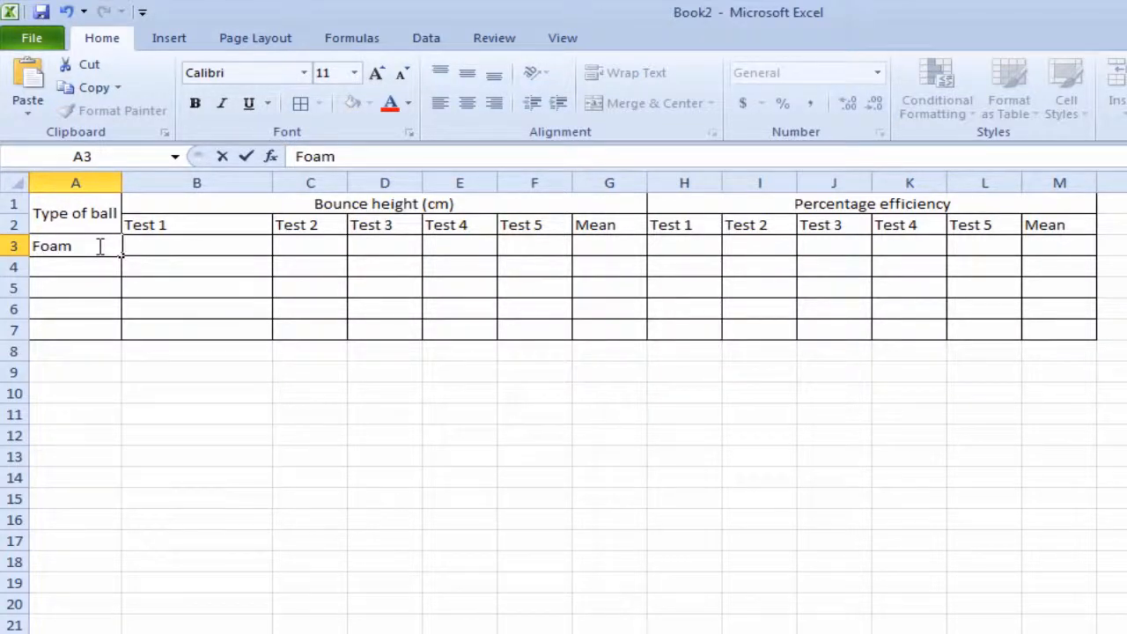
key("Return")
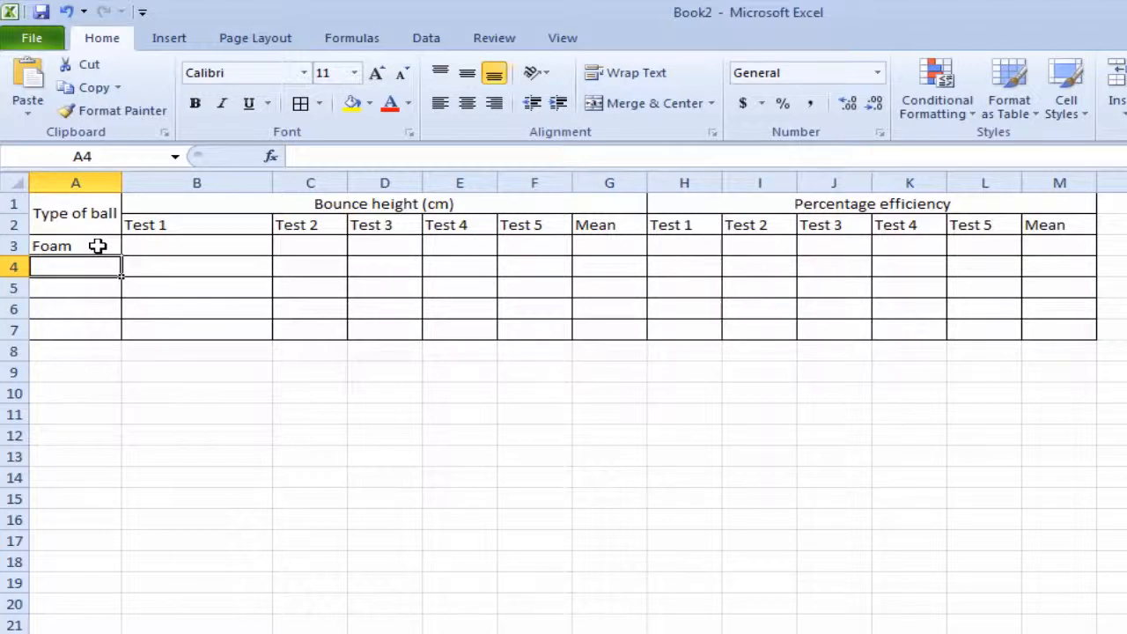
type("Tennis")
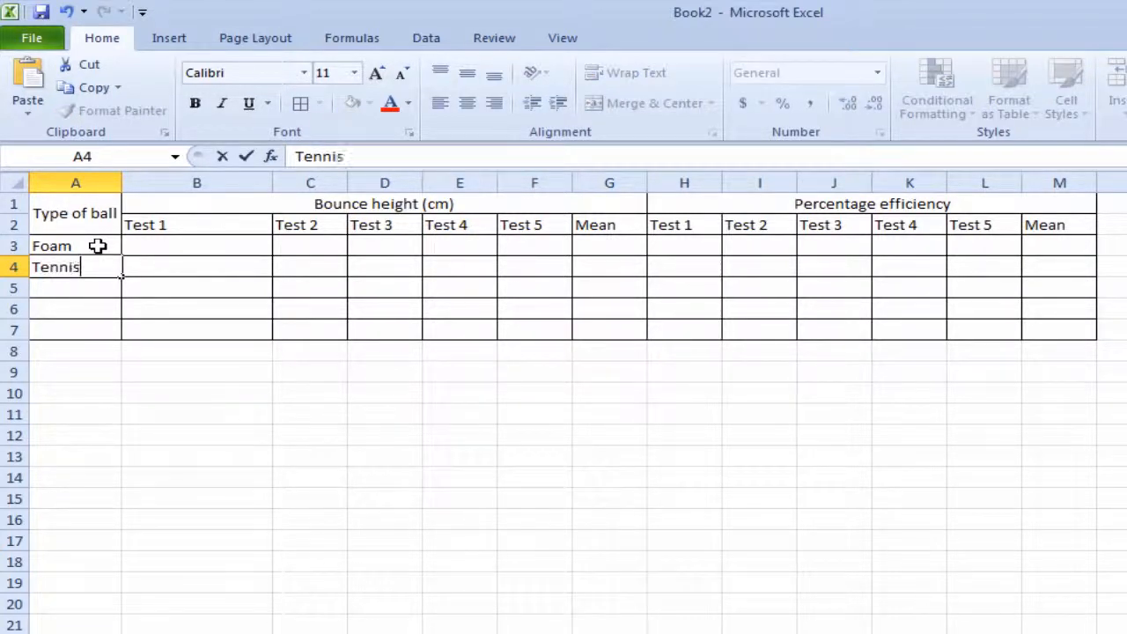
key("Return")
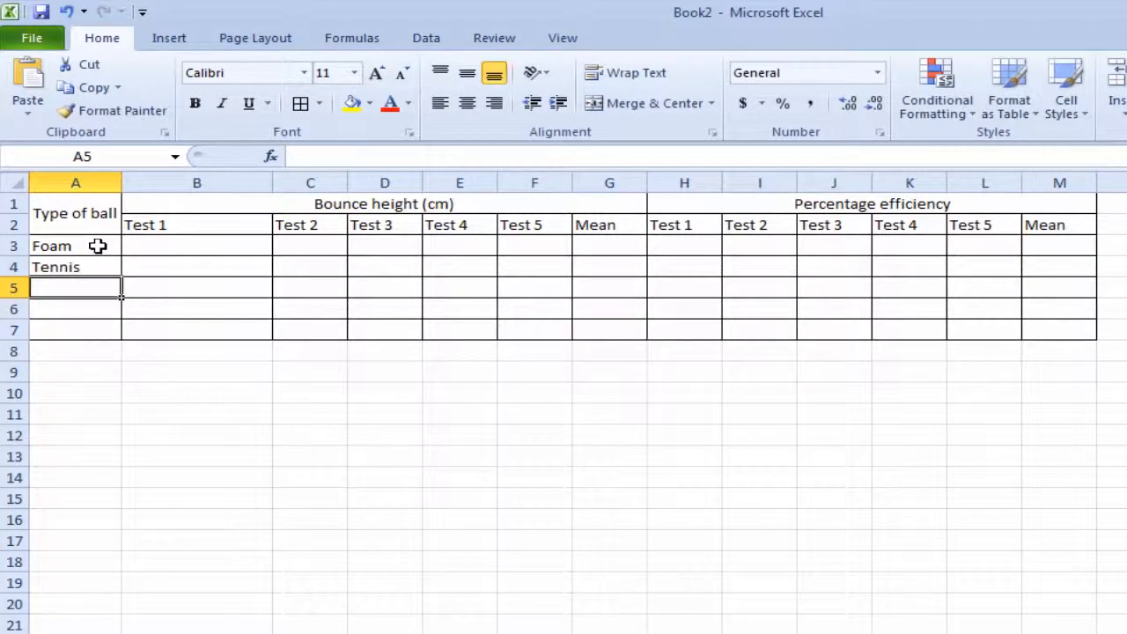
type("Marble")
key("Return")
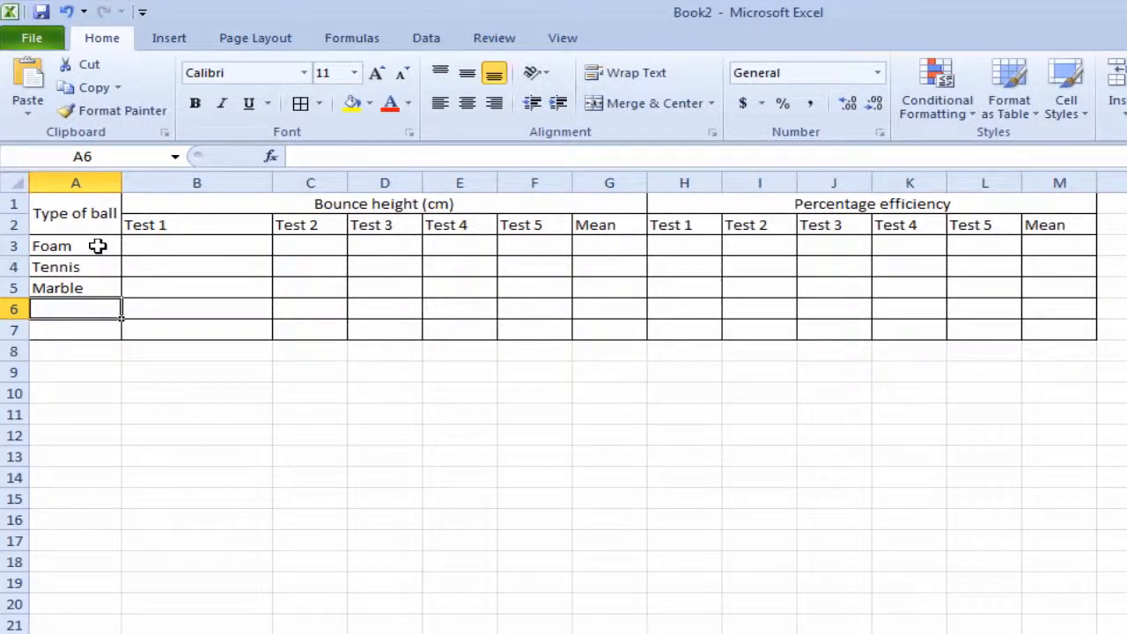
type("Silly p")
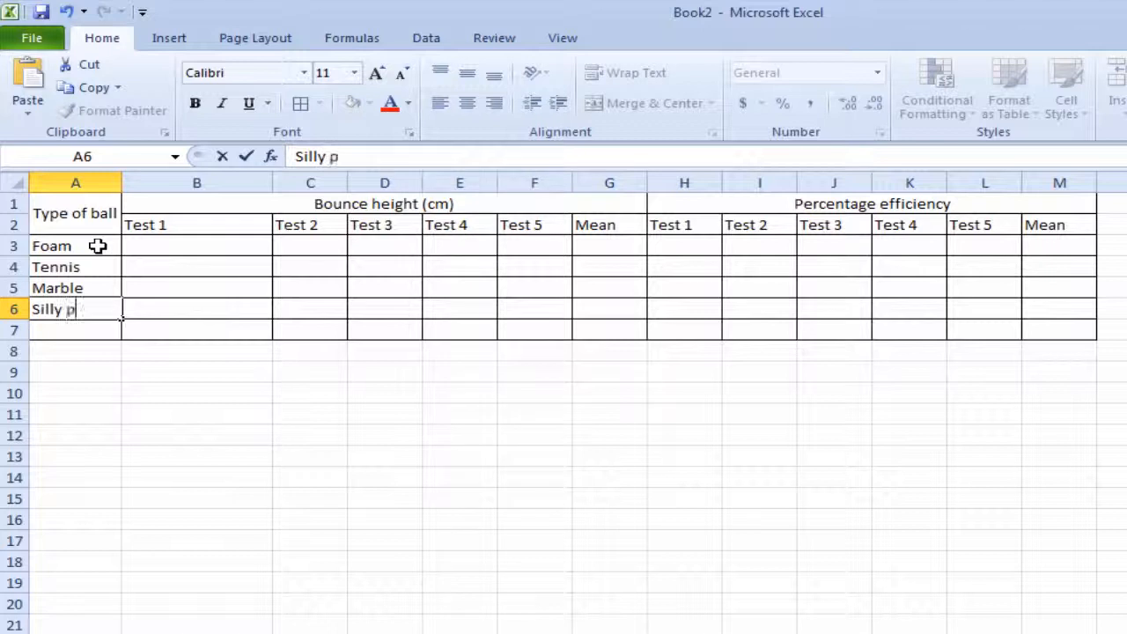
type("utty")
key("Return")
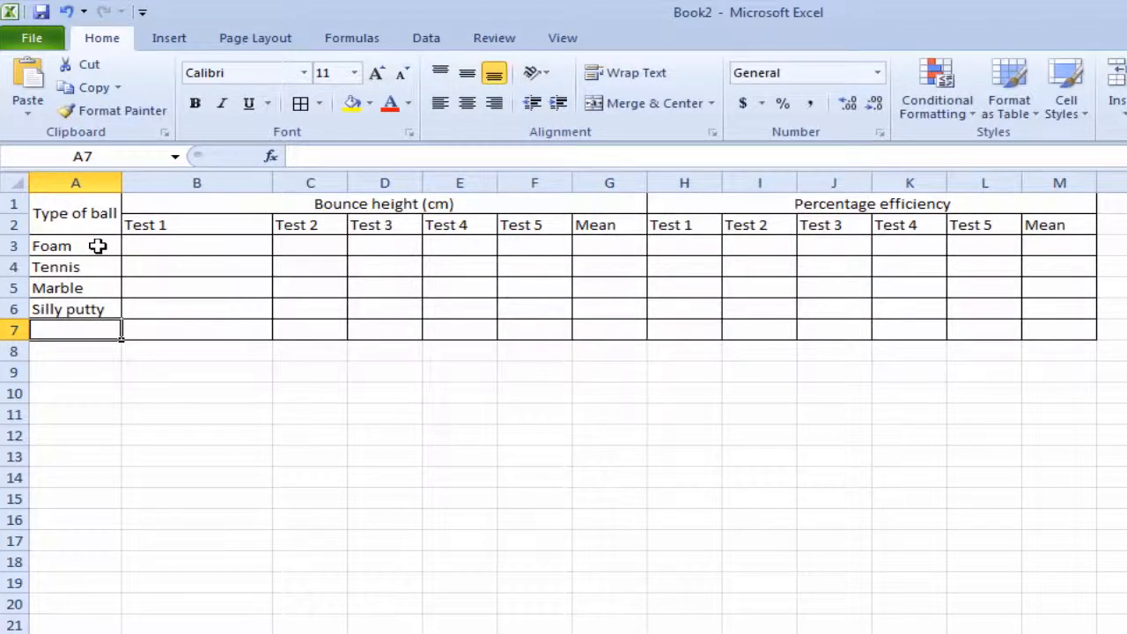
type("Basket")
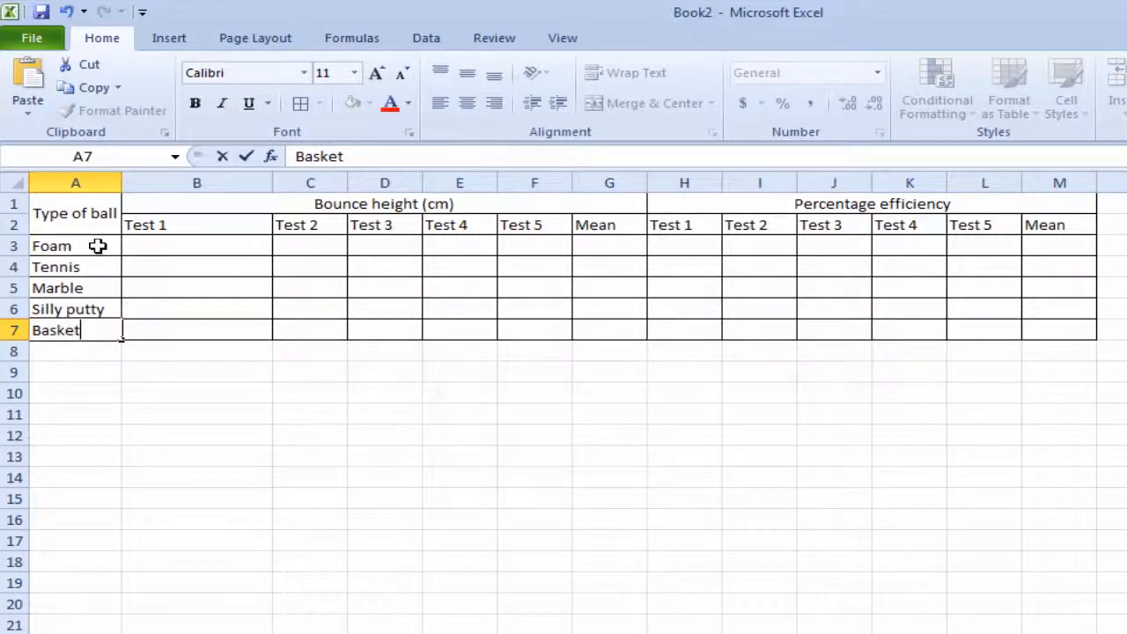
type("ball")
key("Tab")
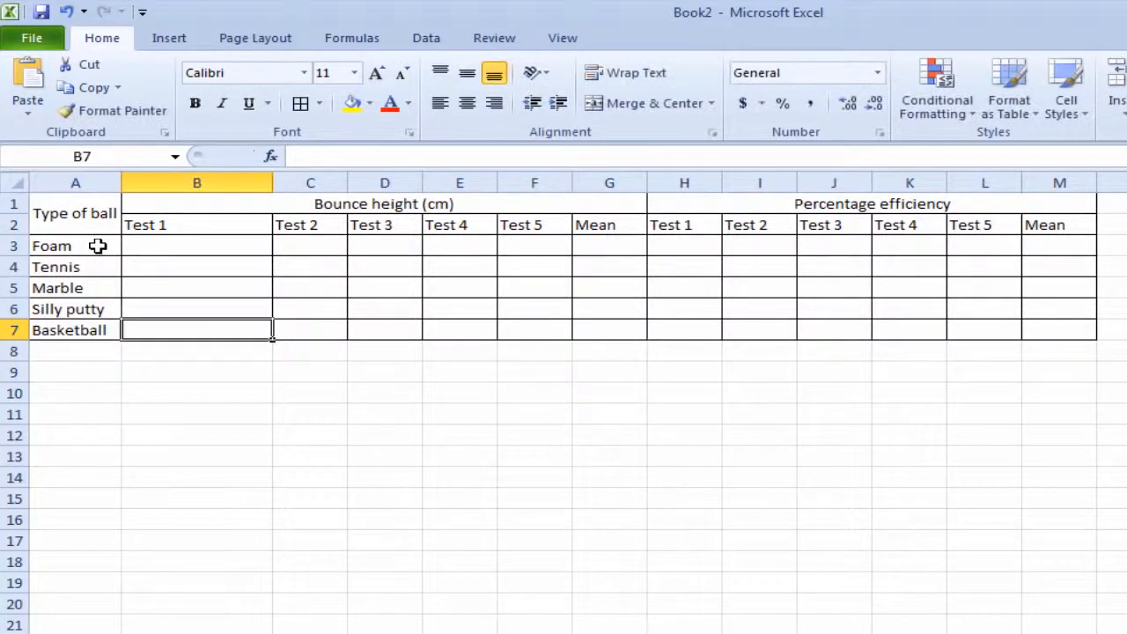
- Enter the Foam bounce heights for Tests 1 to 5 in row 3 as 67, 68, 67, 68 and 70
key("Up")
key("Up")
key("Up")
key("Up")
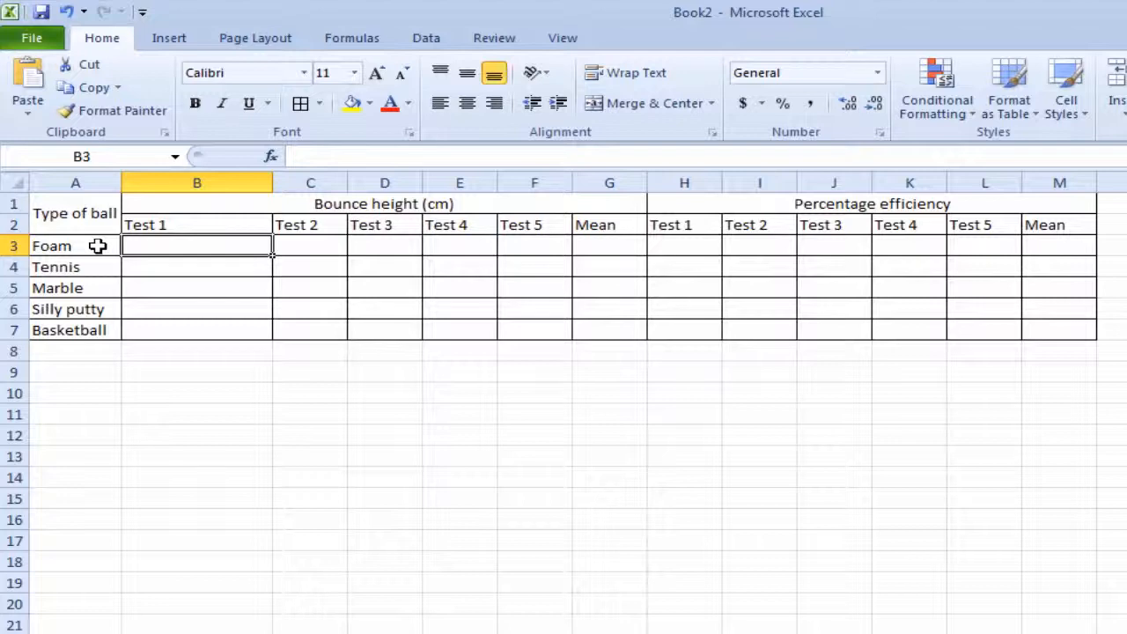
type("67")
key("Tab")
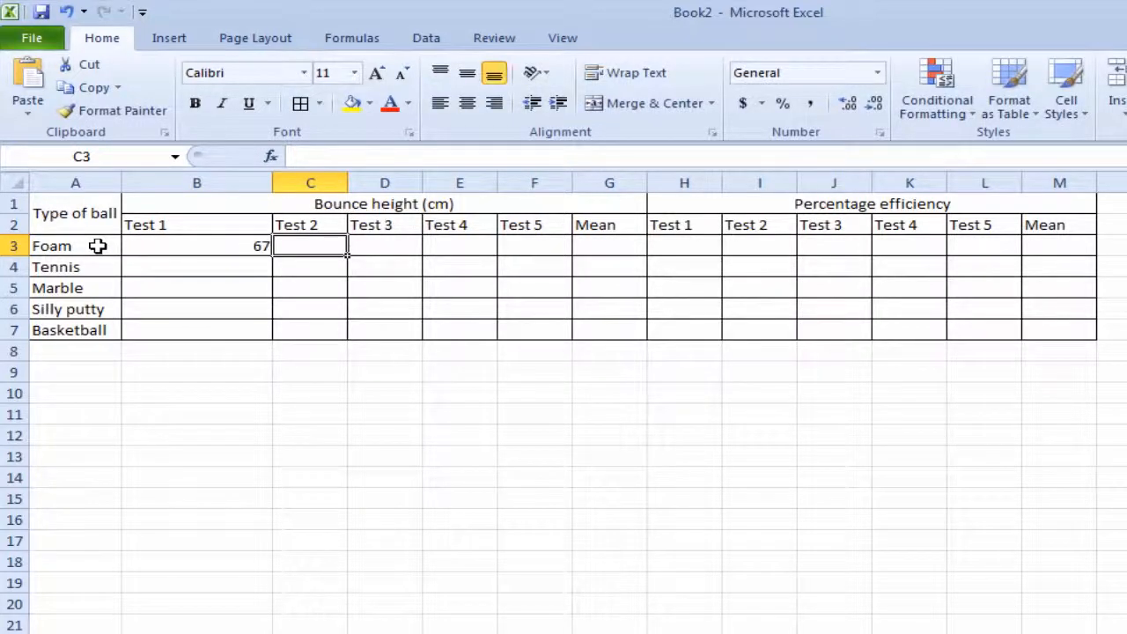
type("68")
key("Tab")
type("67")
key("Tab")
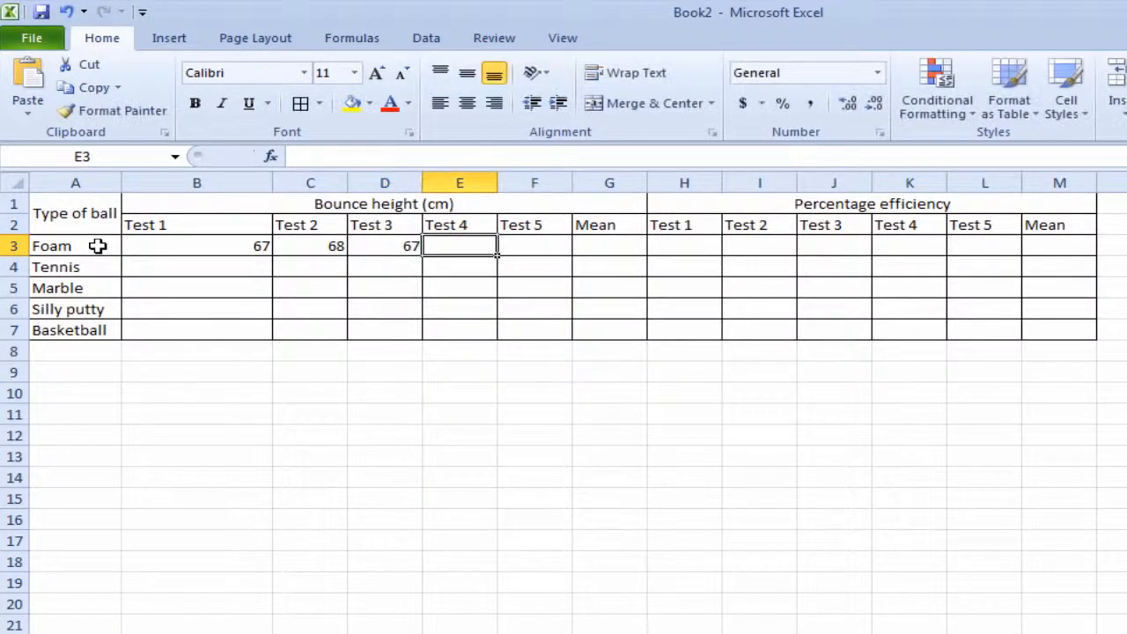
type("68")
key("Tab")
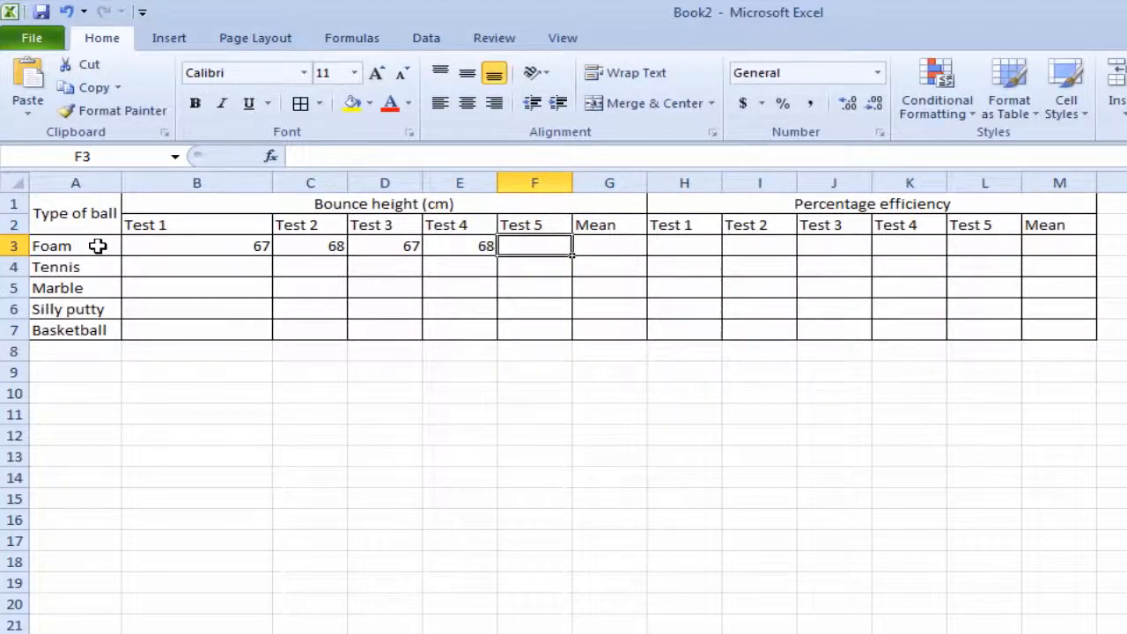
type("70")
key("Return")
- Enter the Tennis bounce heights for Tests 1 to 5 in row 4 as 75, 76, 78, 78 and 74
key("Left")
key("Left")
key("Left")
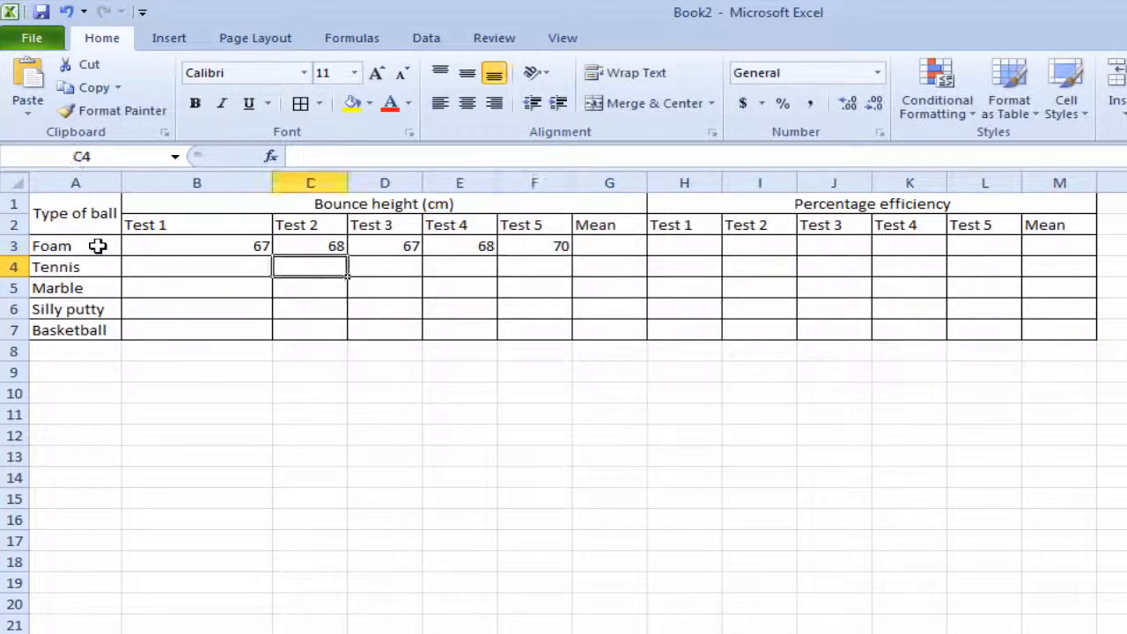
key("Left")
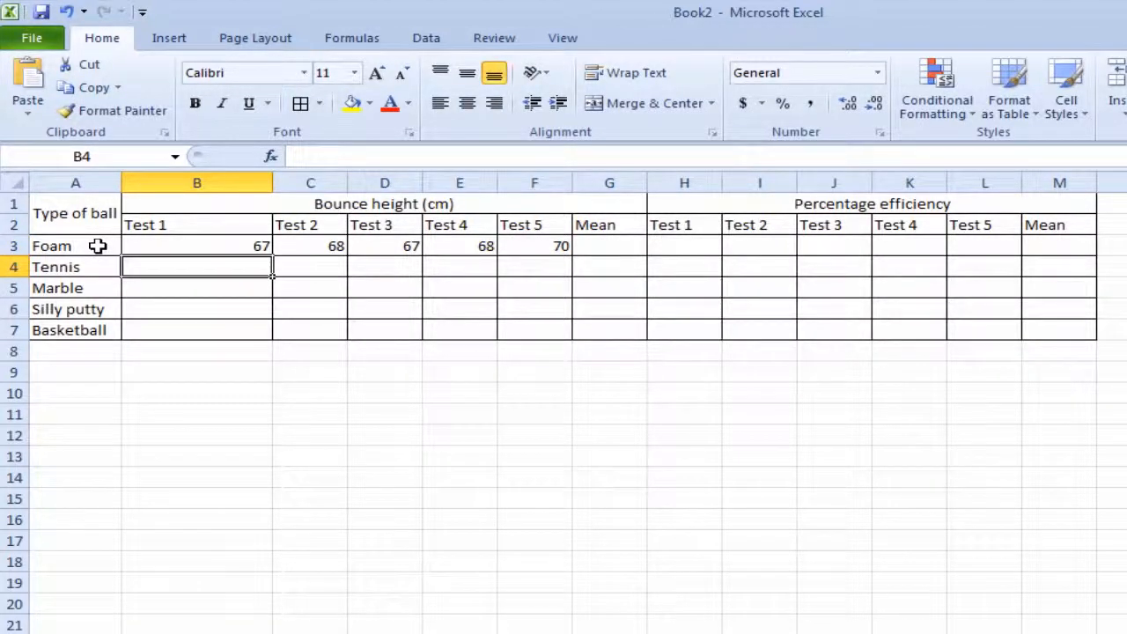
type("75")
key("Tab")
type("76")
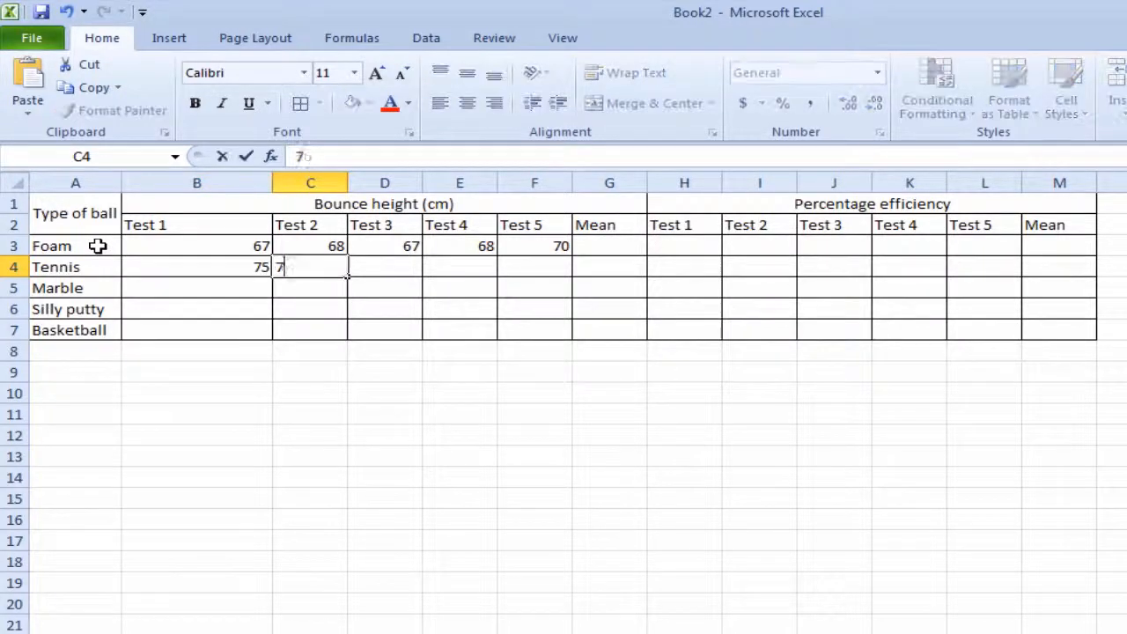
key("Tab")
type("78")
key("Tab")
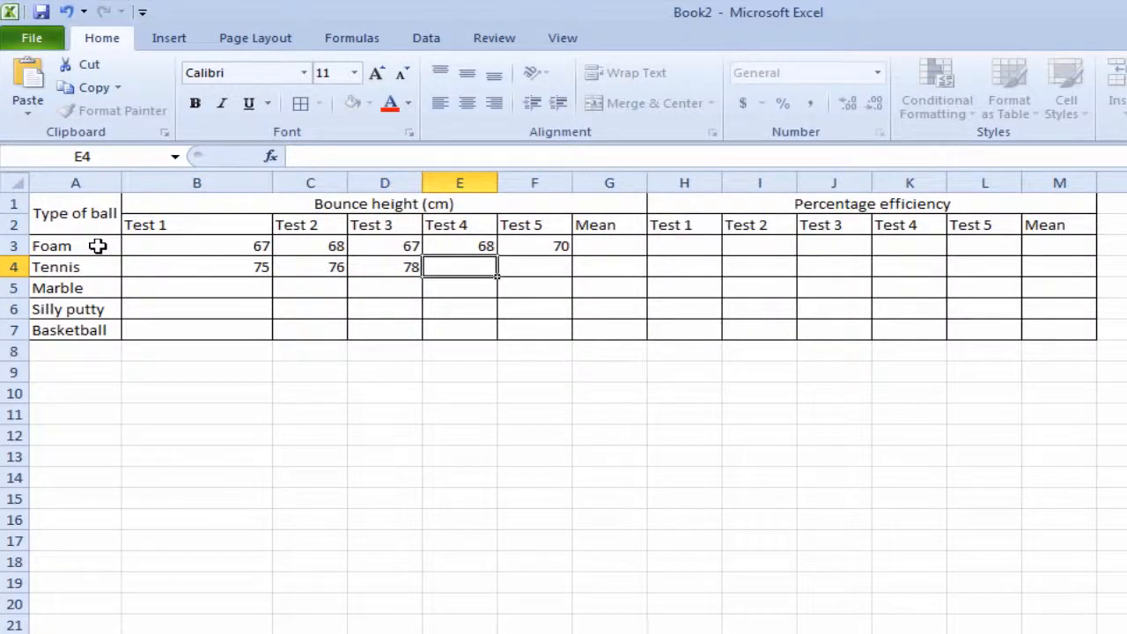
type("78")
key("Tab")
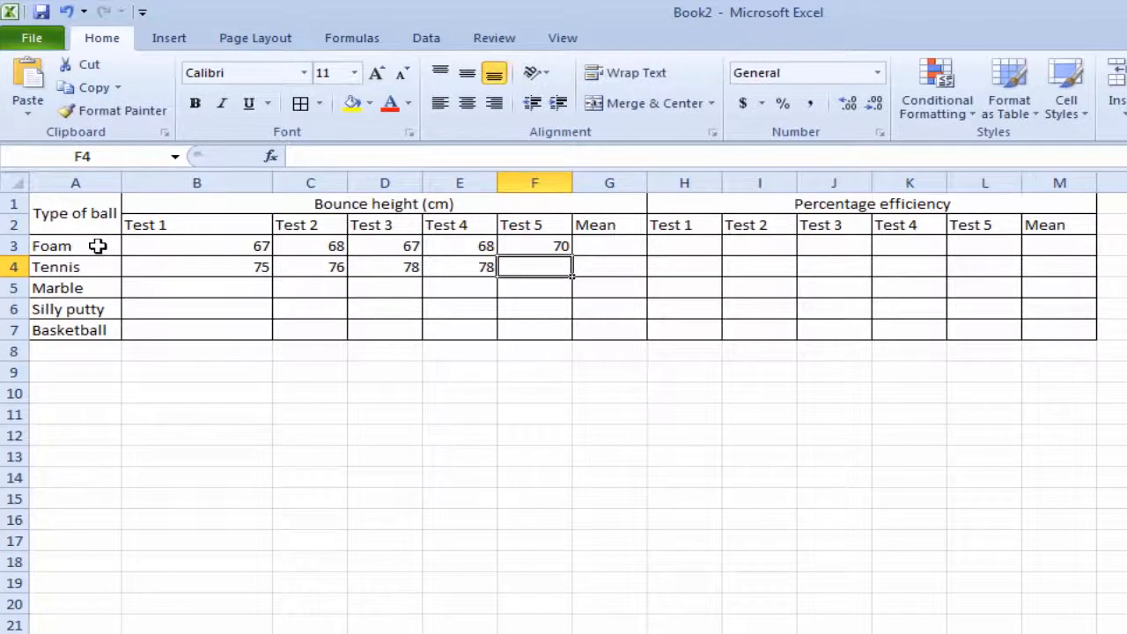
type("74")
key("Down")
- Enter the Marble bounce heights for Tests 1 to 5 in row 5 as 25, 24, 25, 24 and 25
key("Left")
key("Left")
key("Left")
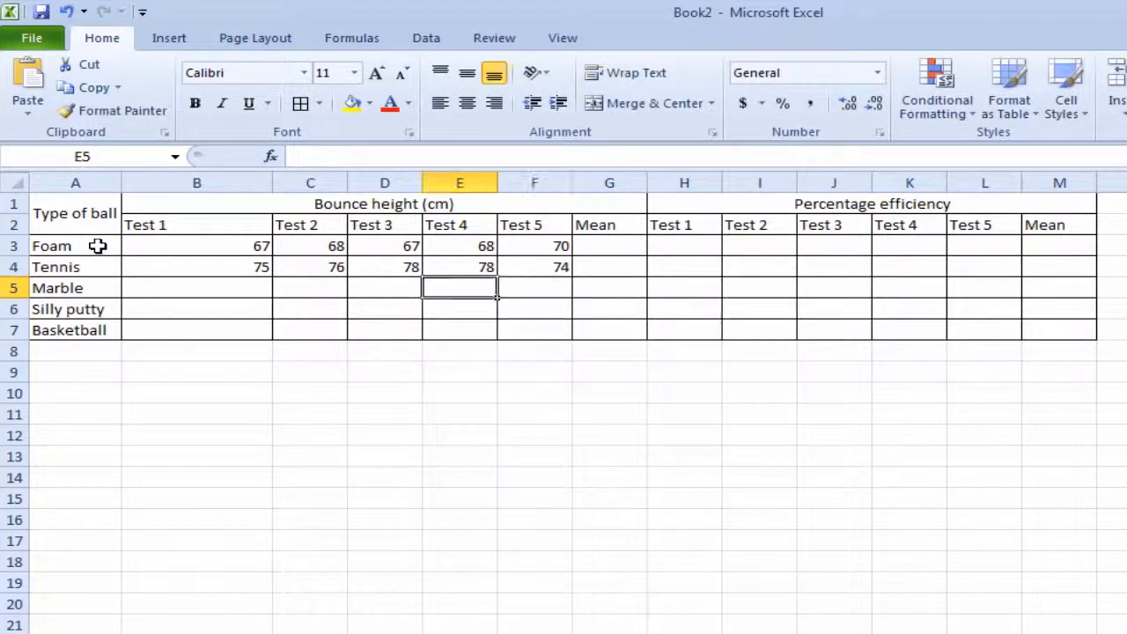
key("Left")
type("25")
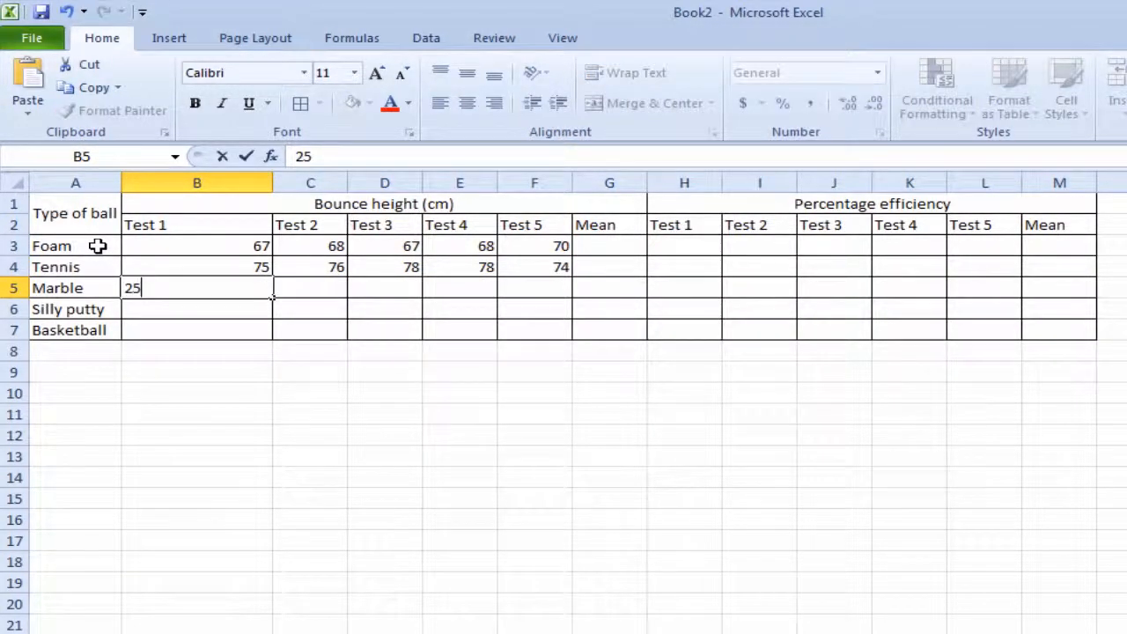
key("Tab")
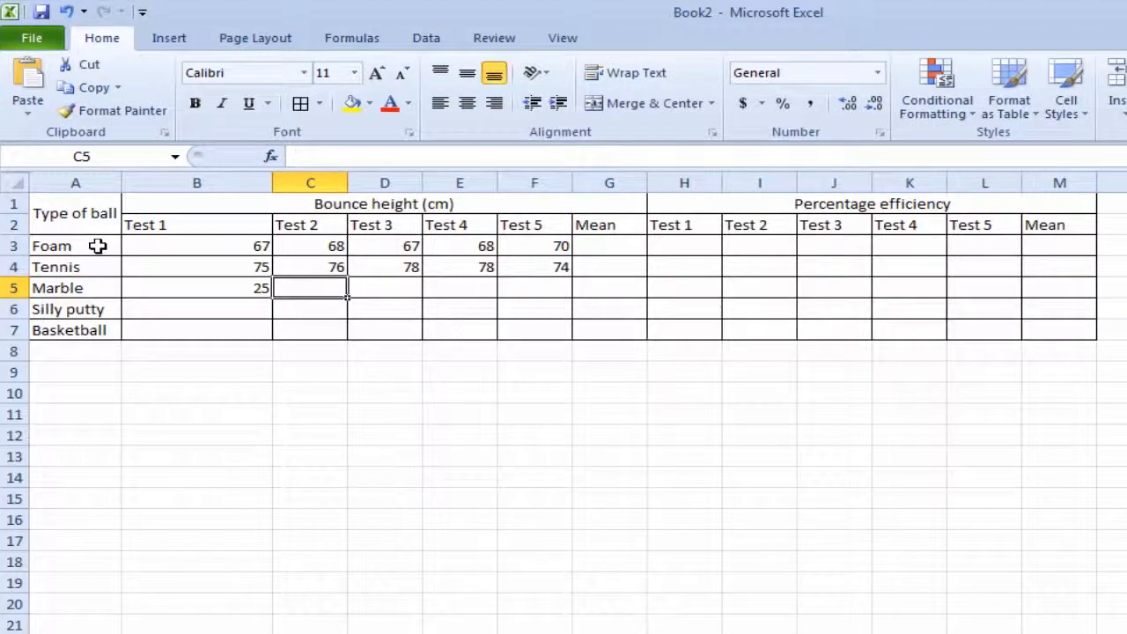
type("24")
key("Tab")
type("25")
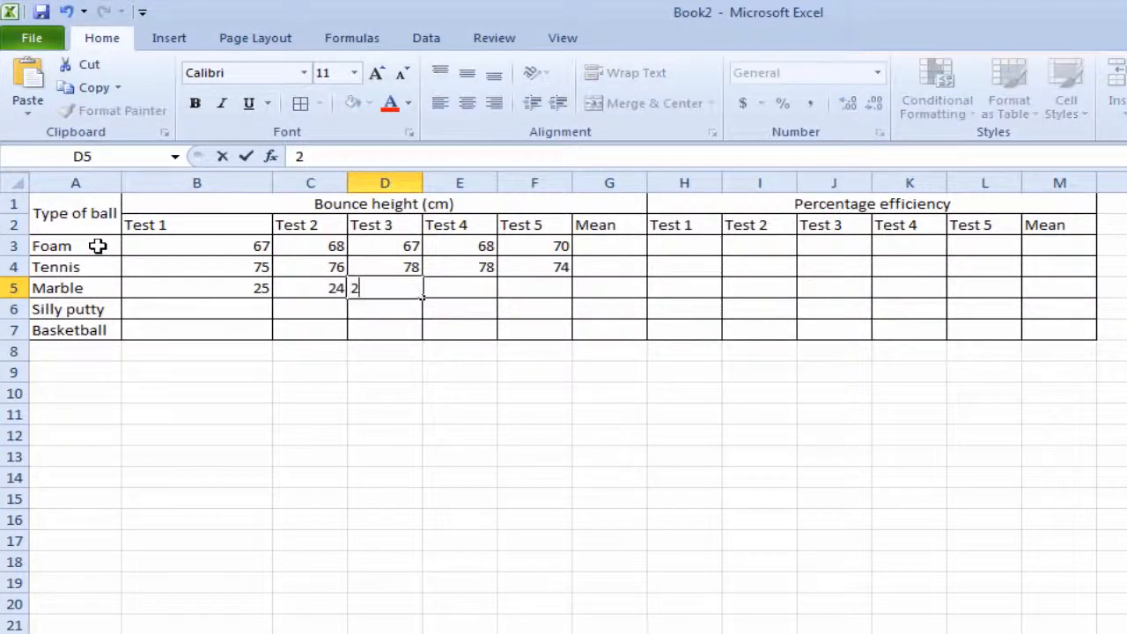
key("Tab")
type("24")
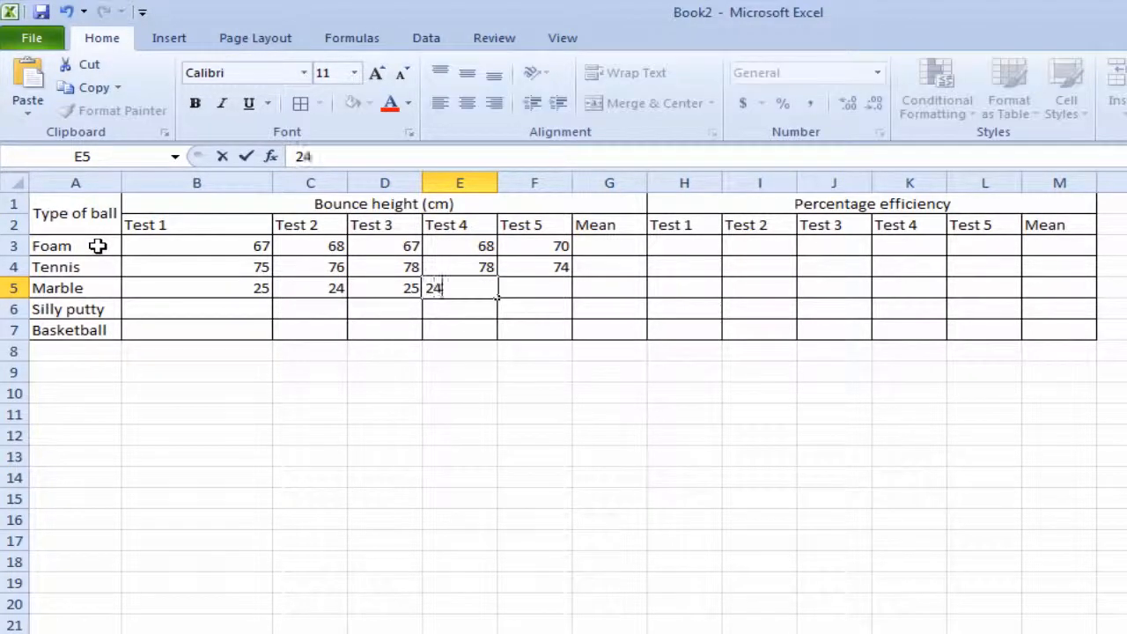
key("Tab")
type("25")
key("Return")
- Fill in the Silly putty bounce heights for Tests 1 to 5 in row 6 as 80, 81, 78, 79 and 81
key("Left")
key("Left")
key("Left")
key("Left")
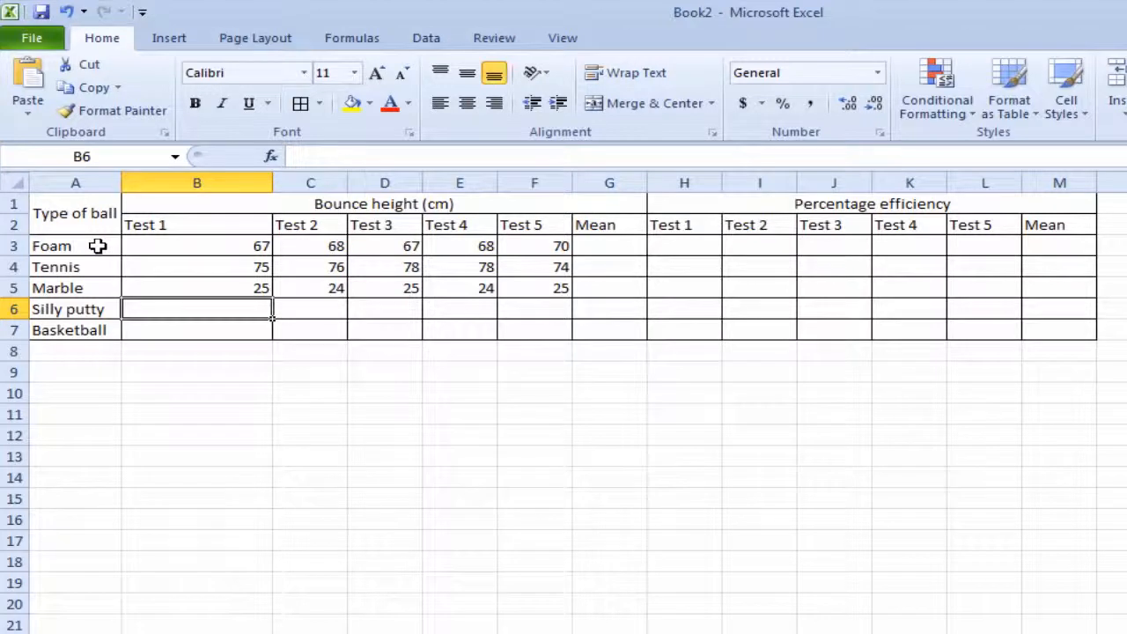
type("80")
key("Tab")
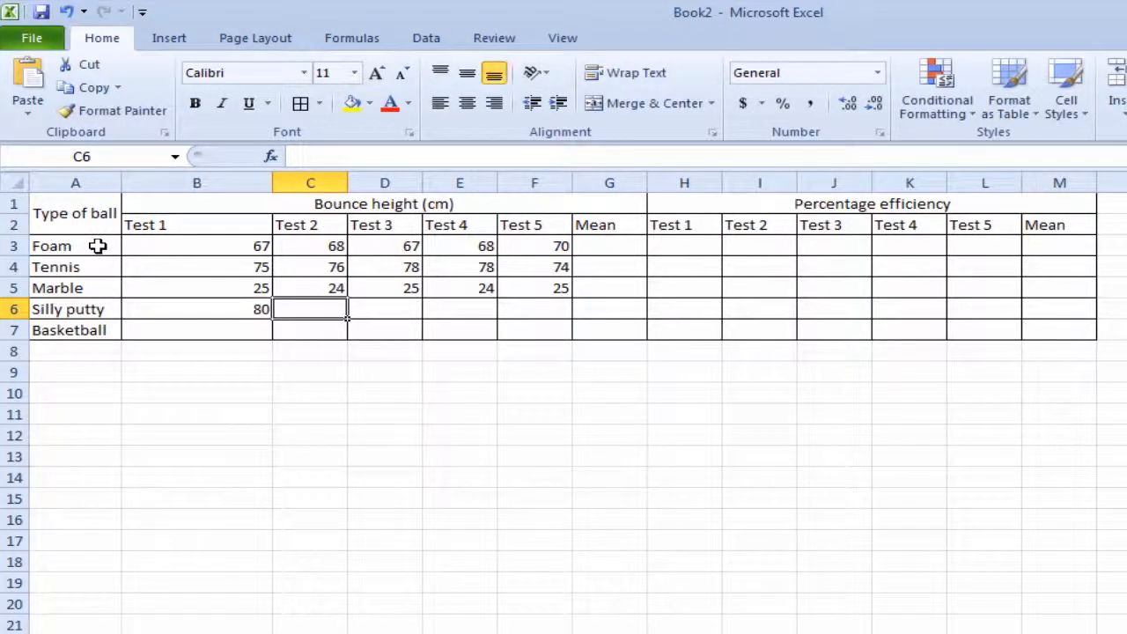
type("81")
key("Tab")
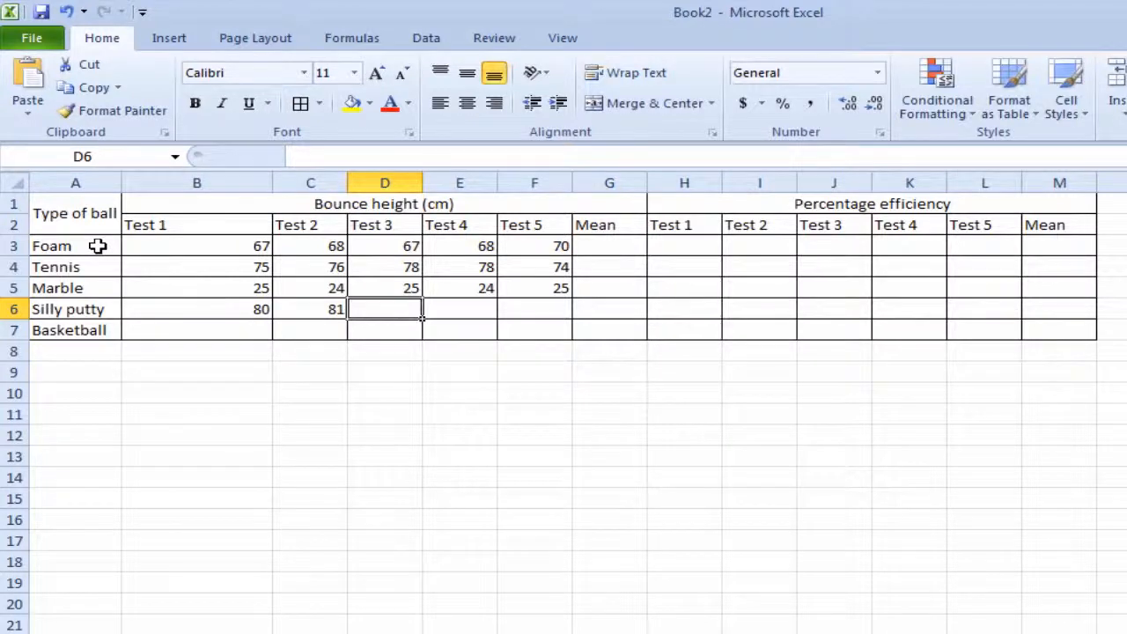
type("78")
key("Tab")
type("79")
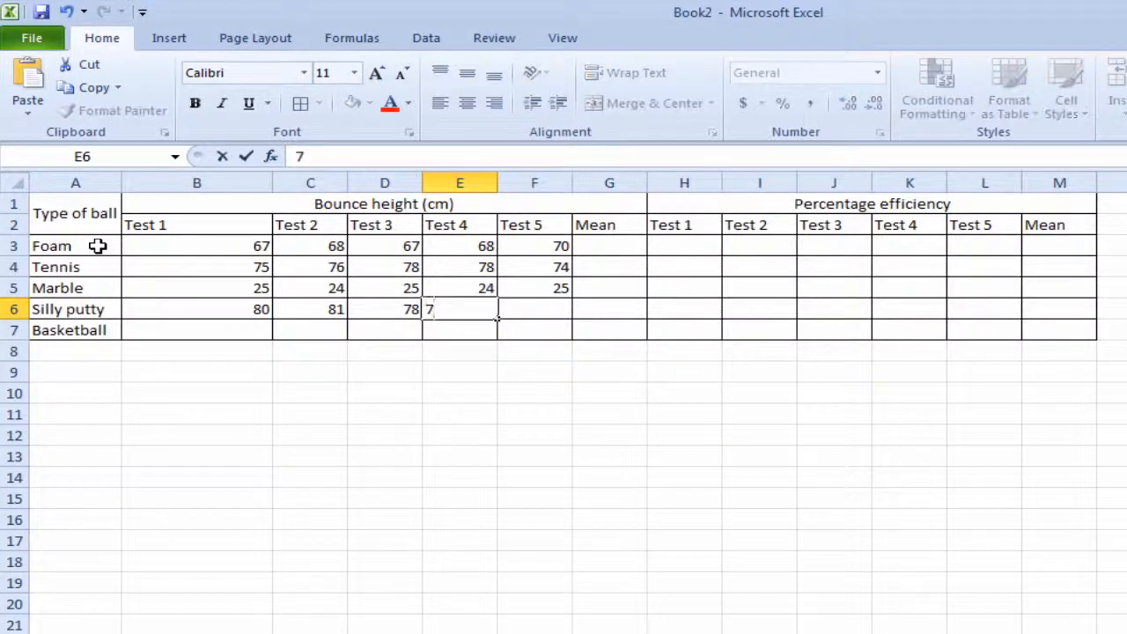
key("Tab")
type("81")
key("Down")
- Fill in the Basketball bounce heights for Tests 1 to 5 in row 7 as 68, 68, 67, 68 and 69
key("Left")
key("Left")
key("Left")
key("Left")
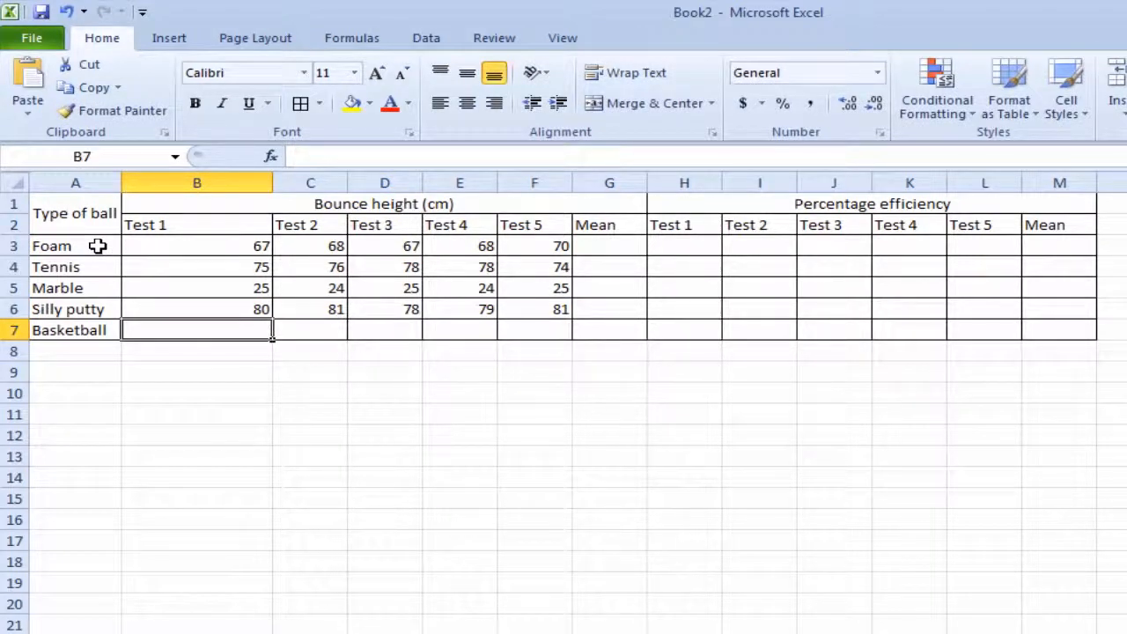
type("68")
key("Tab")
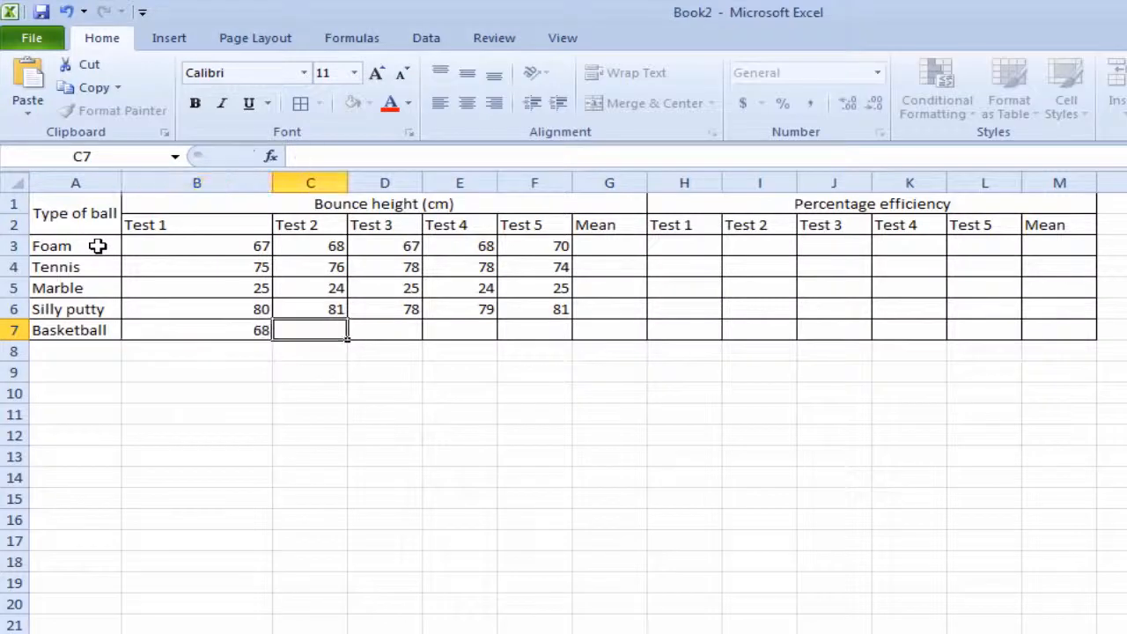
type("68")
key("Tab")
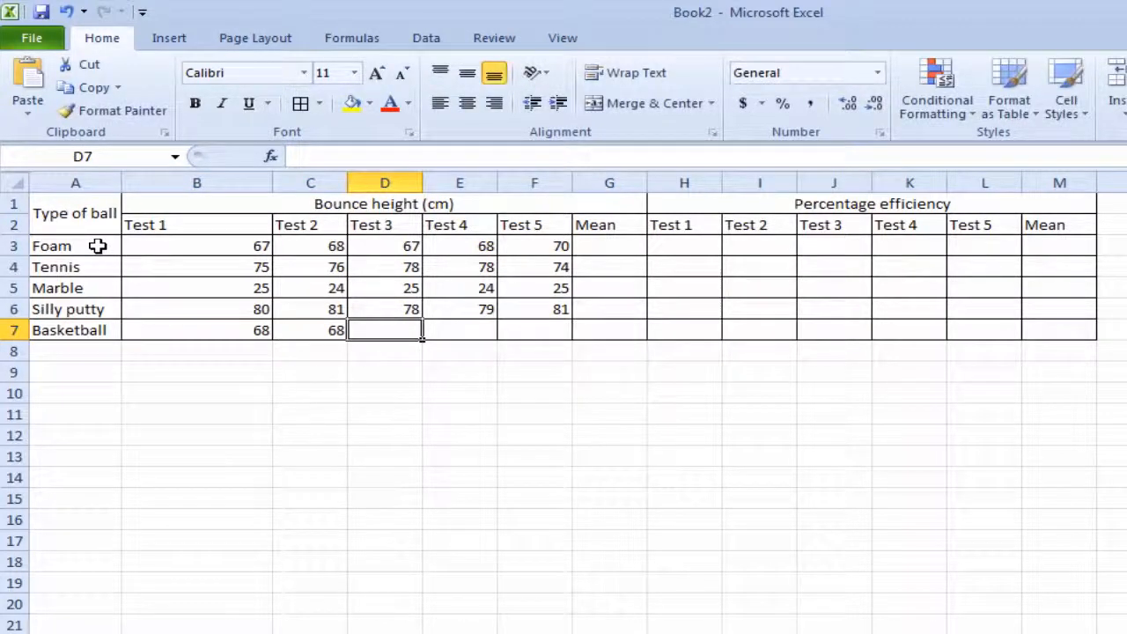
type("67")
key("Tab")
type("68")
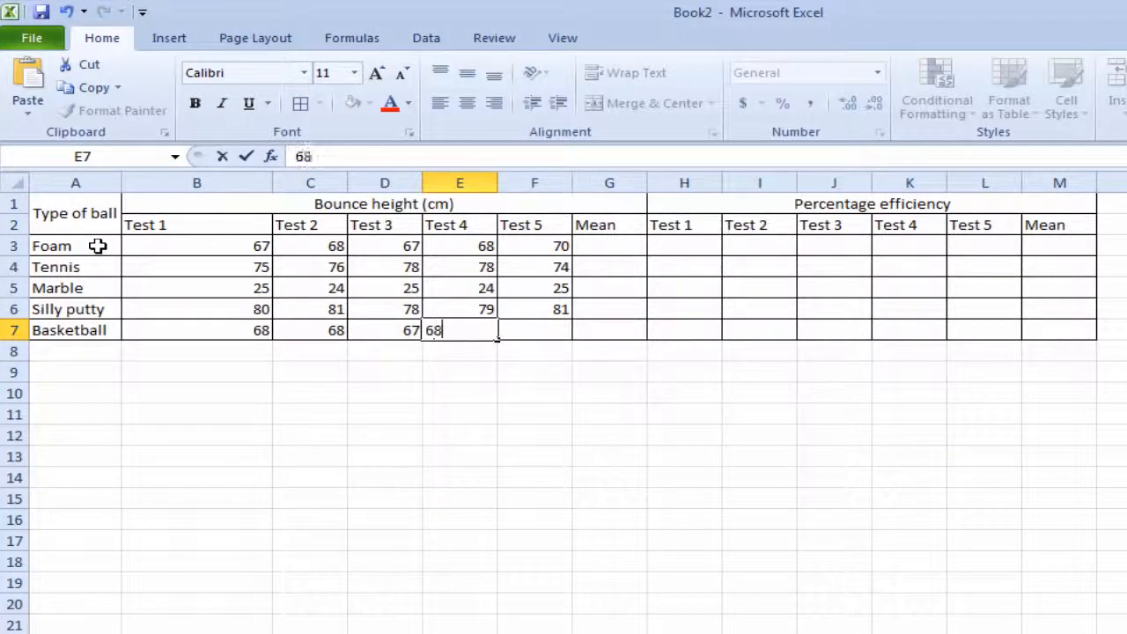
key("Tab")
type("69")
key("Tab")
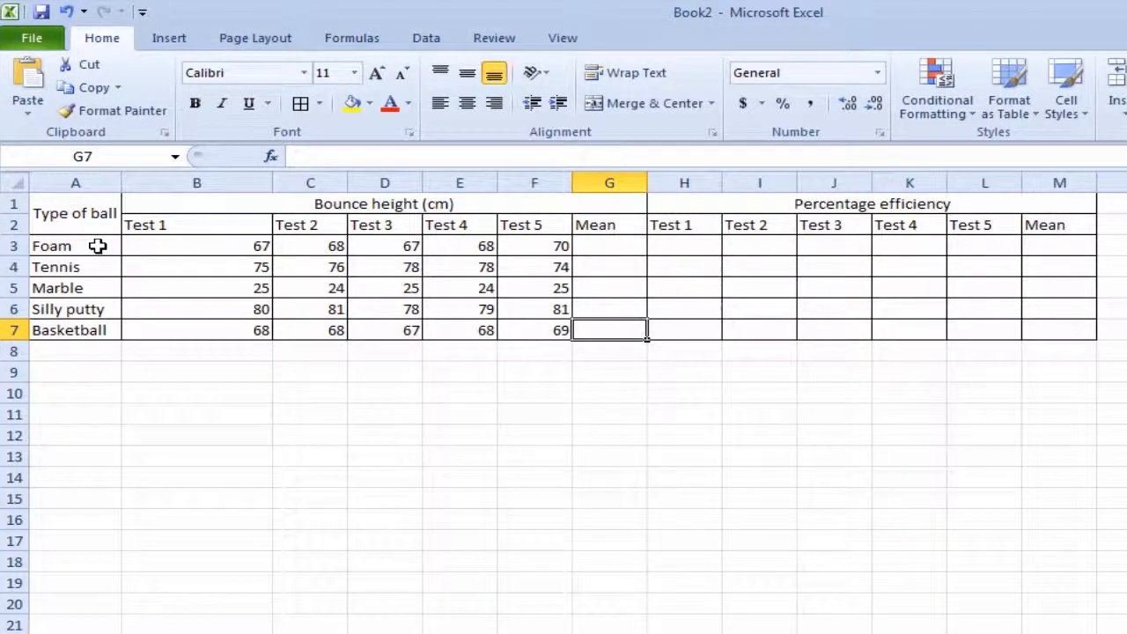
- Calculate the Foam mean bounce height in G3 with the formula =AVERAGE(B3:F3)
key("Up")
key("Up")
key("Up")
key("Up")
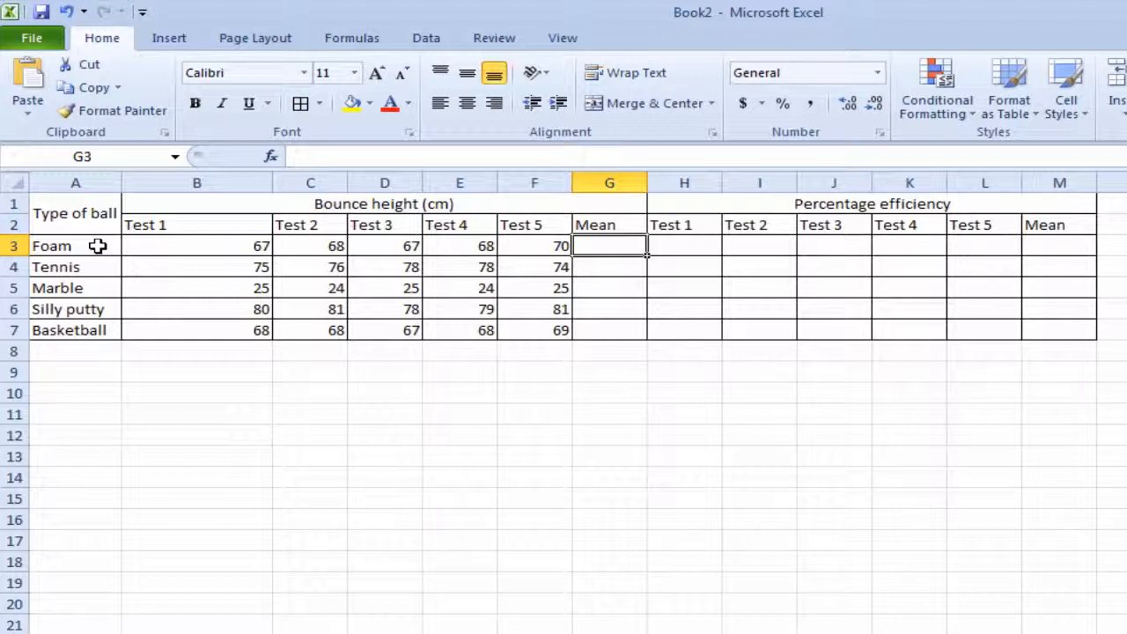
type("=")
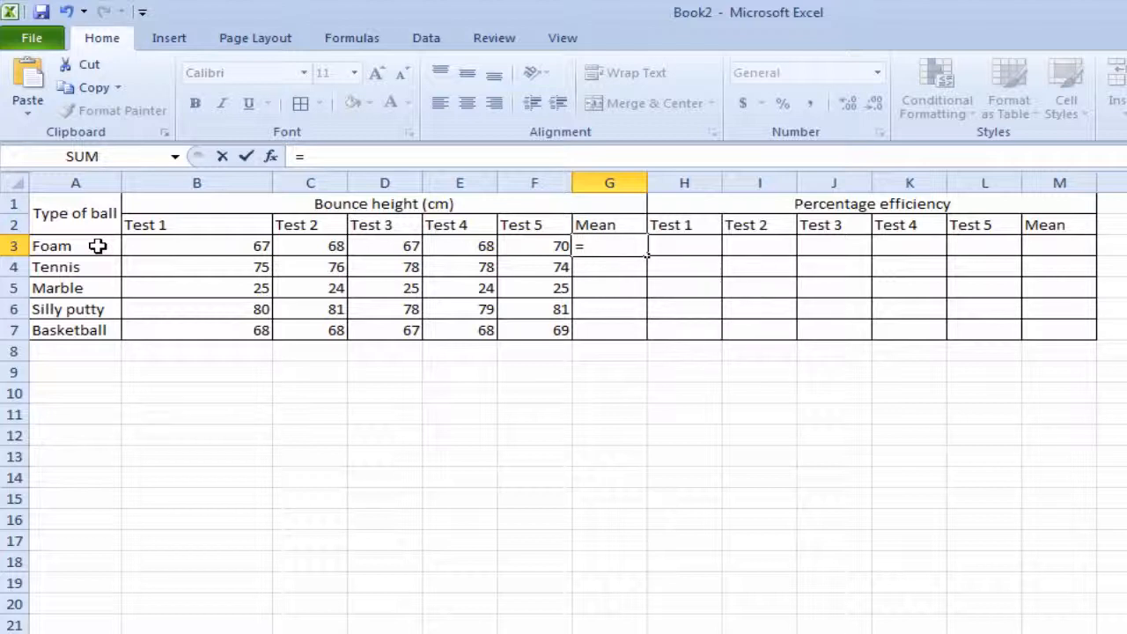
type("aver")
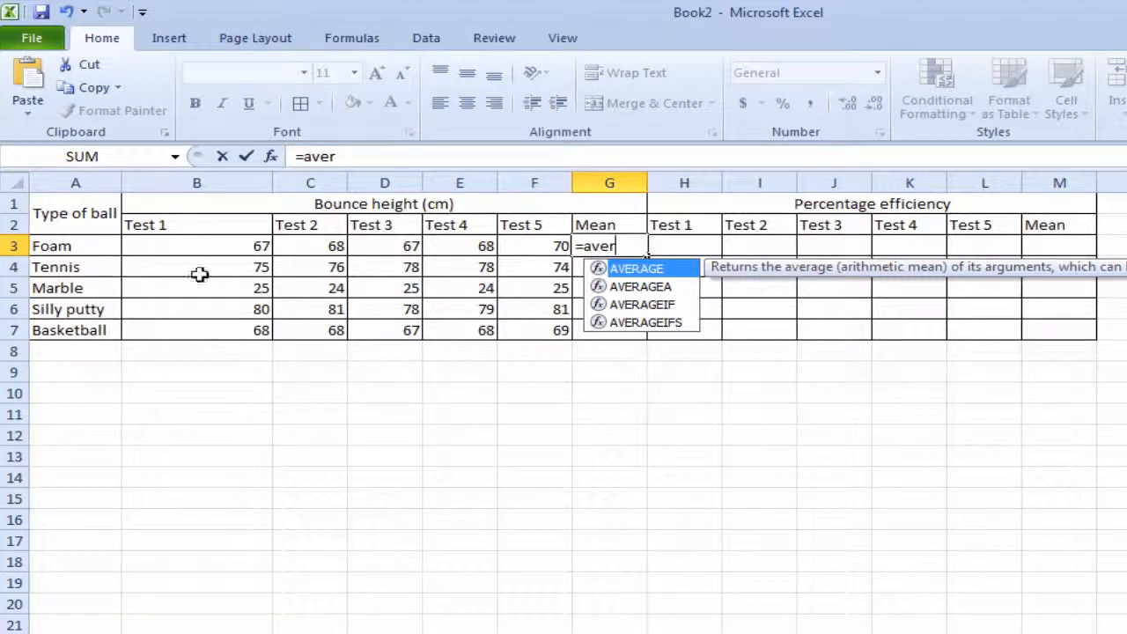
double_click(636, 270)
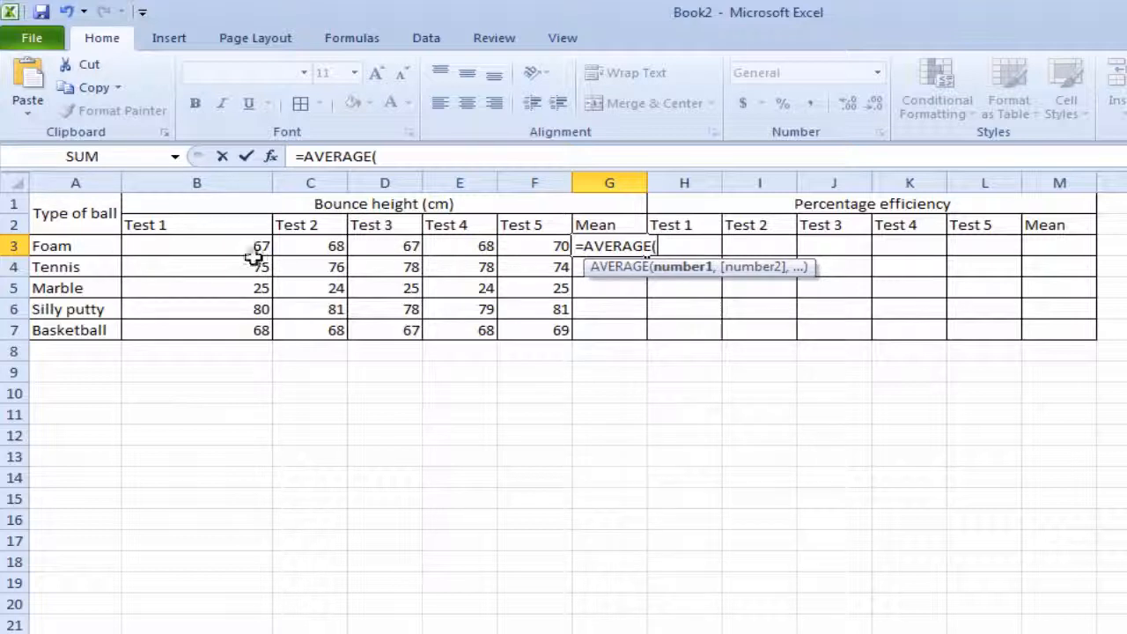
left_click(221, 252)
left_click_drag(221, 253, 542, 252)
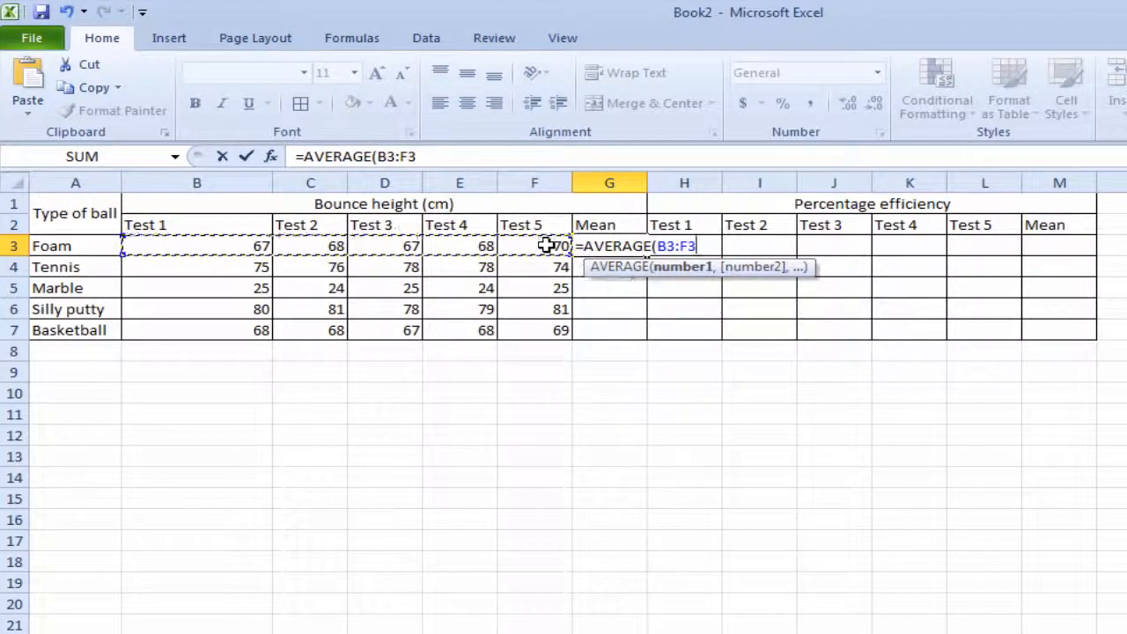
key("Return")
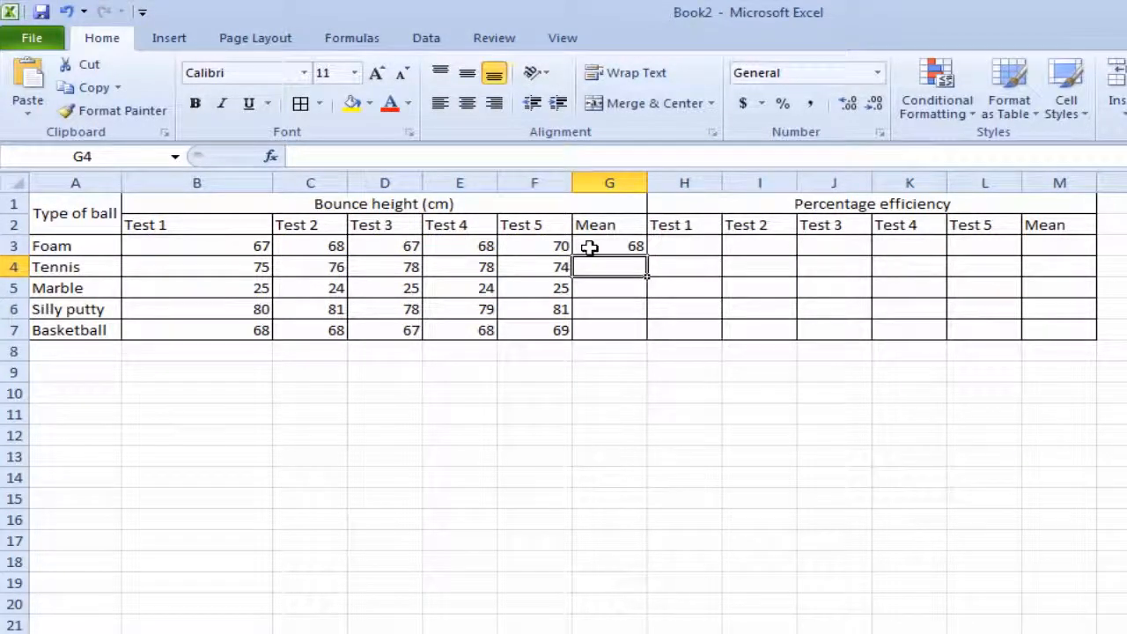
- Copy the mean formula from G3 down to G7 and display the mean bounce heights with no decimal places
left_click(589, 247)
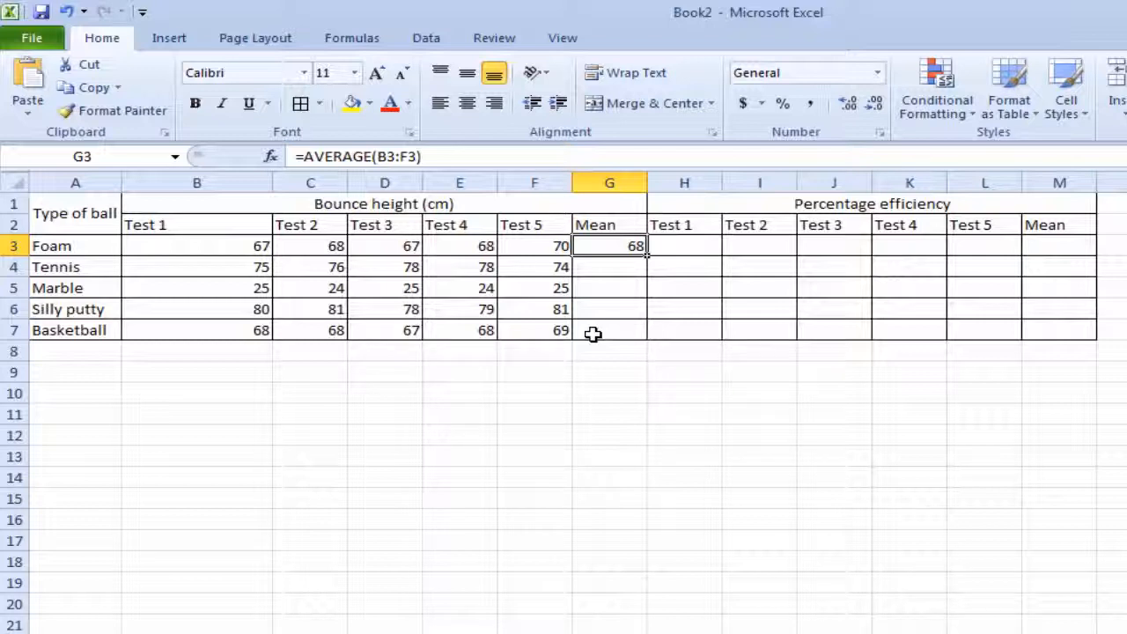
left_click(617, 266)
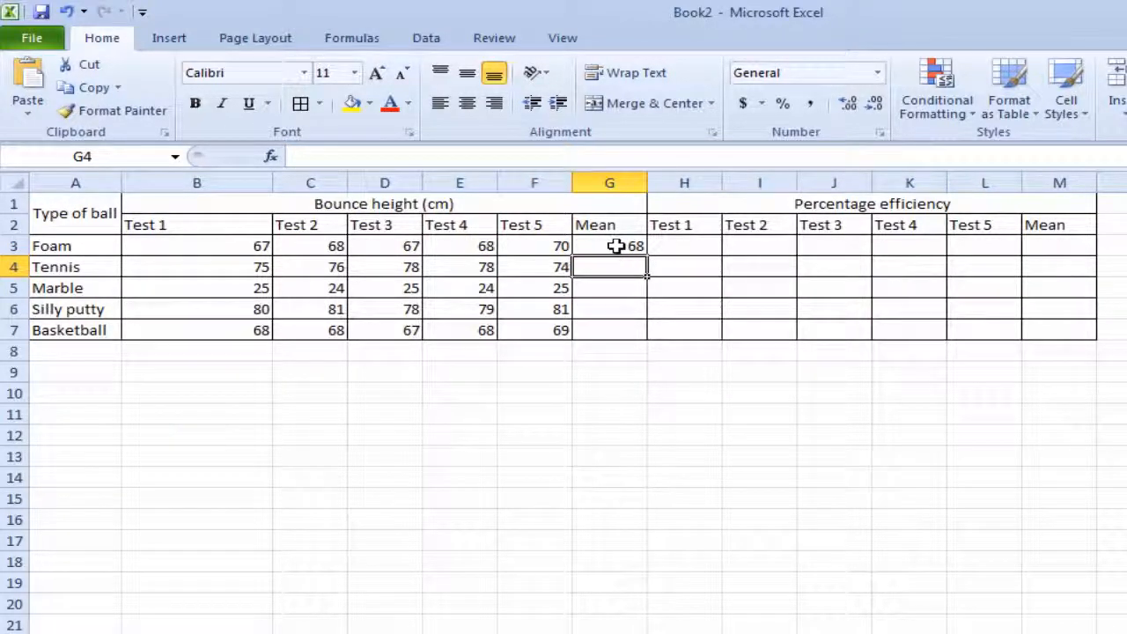
left_click(617, 246)
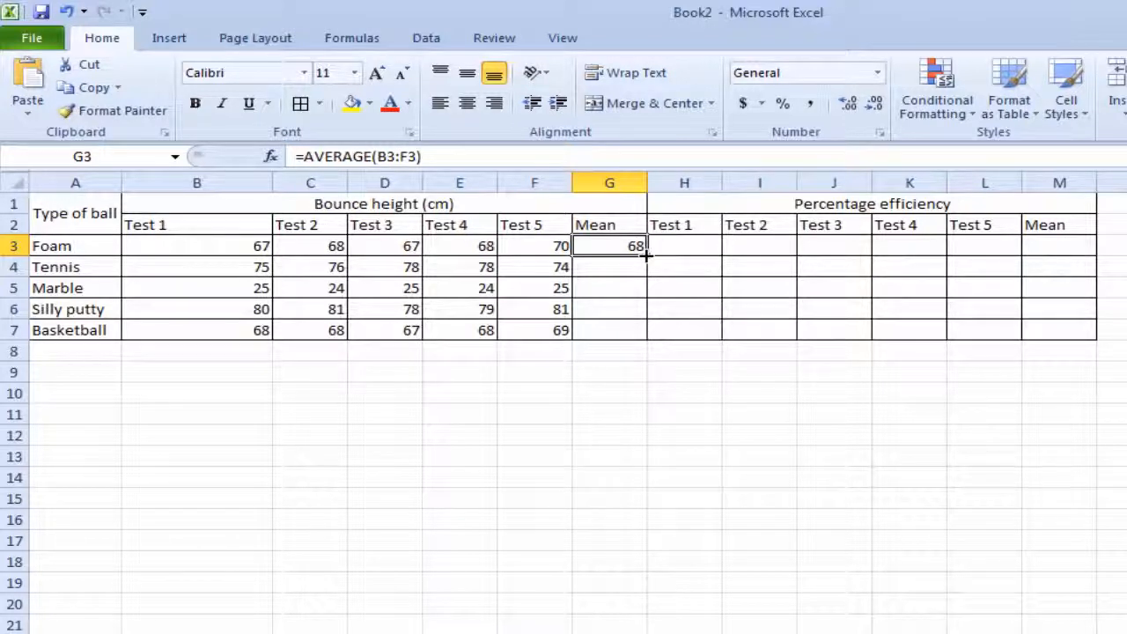
left_click_drag(646, 255, 644, 335)
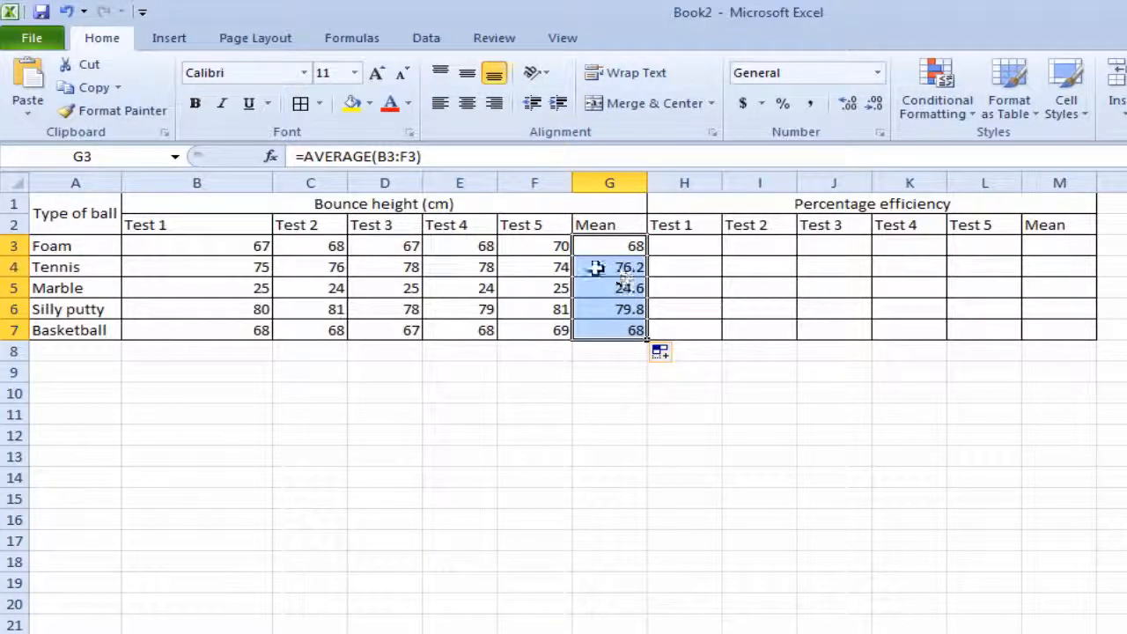
left_click(875, 103)
left_click(875, 103)
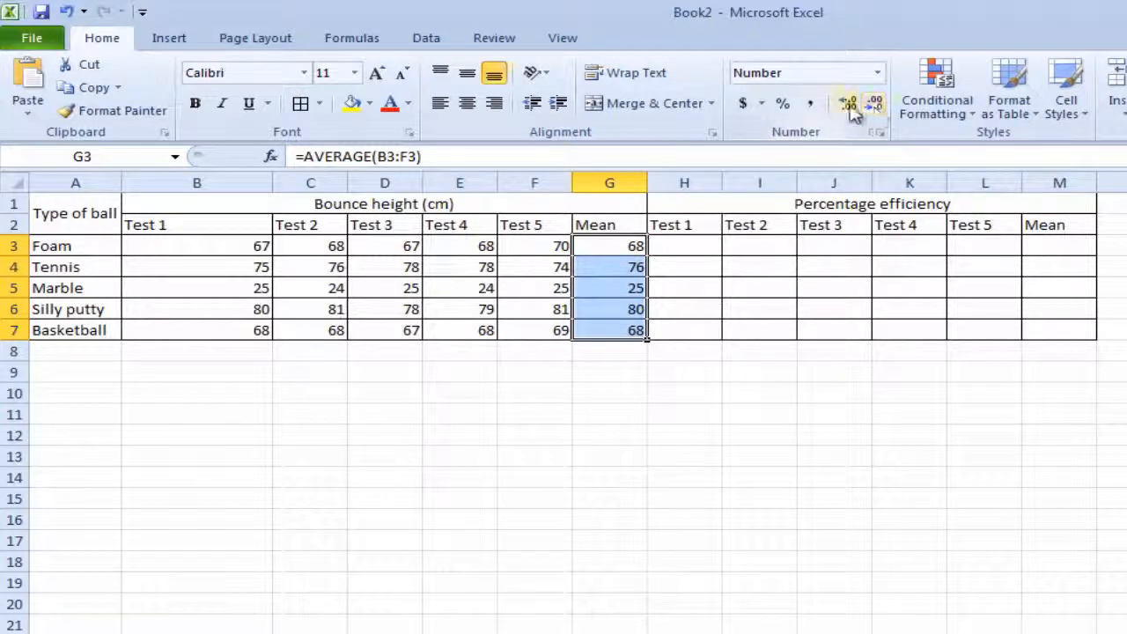
- Calculate the Foam percentage efficiency for Test 1 in H3 with the formula =B3/100
left_click(694, 247)
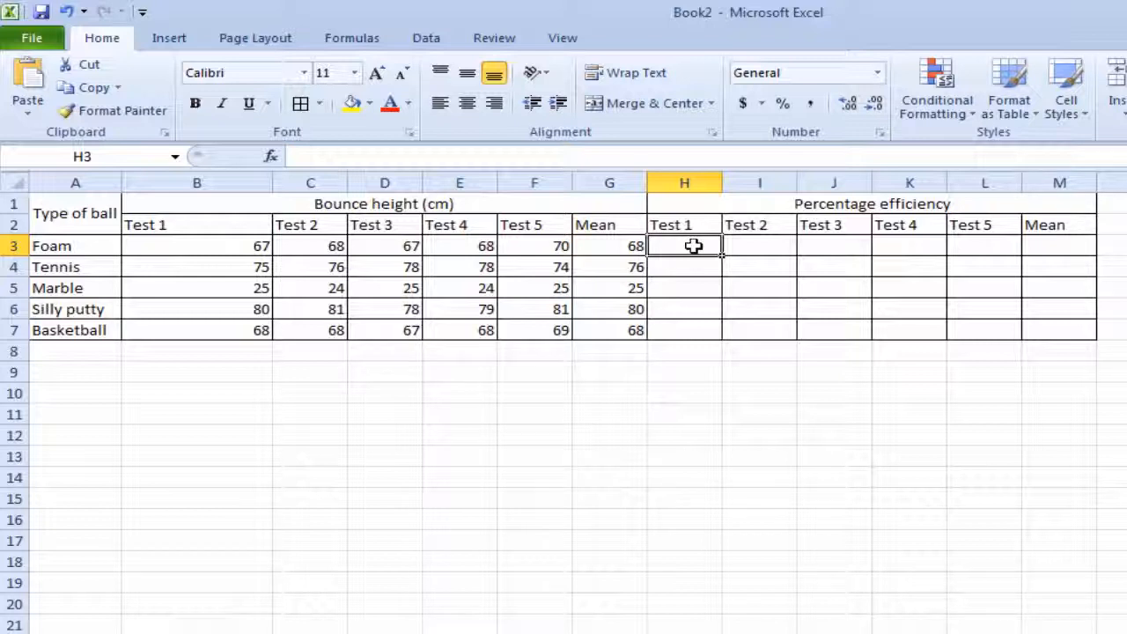
type("=")
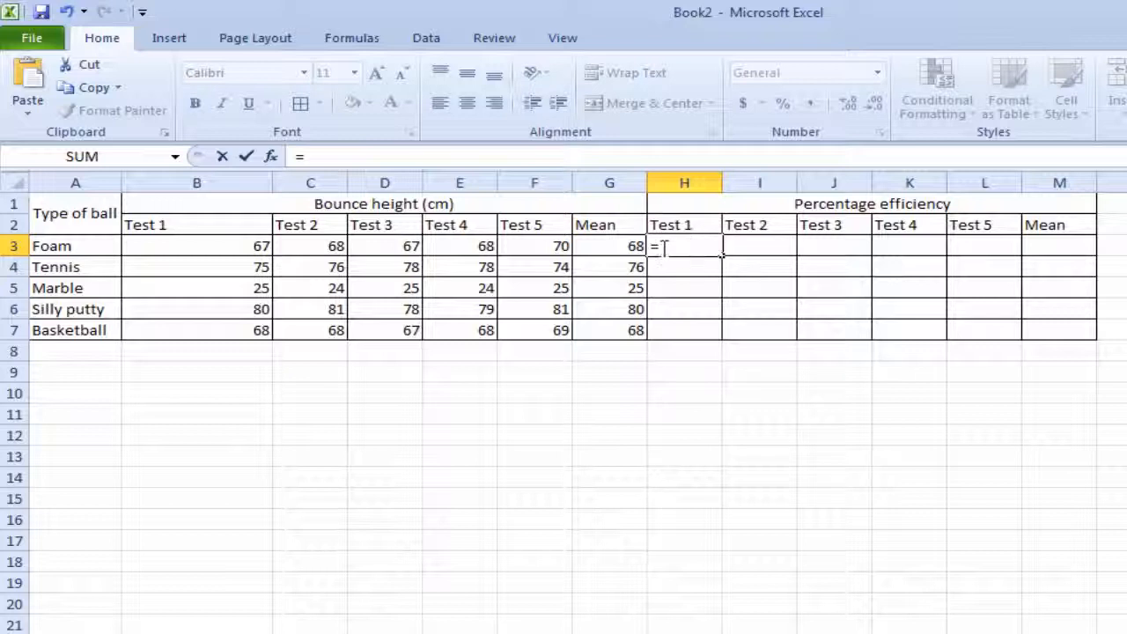
left_click(233, 244)
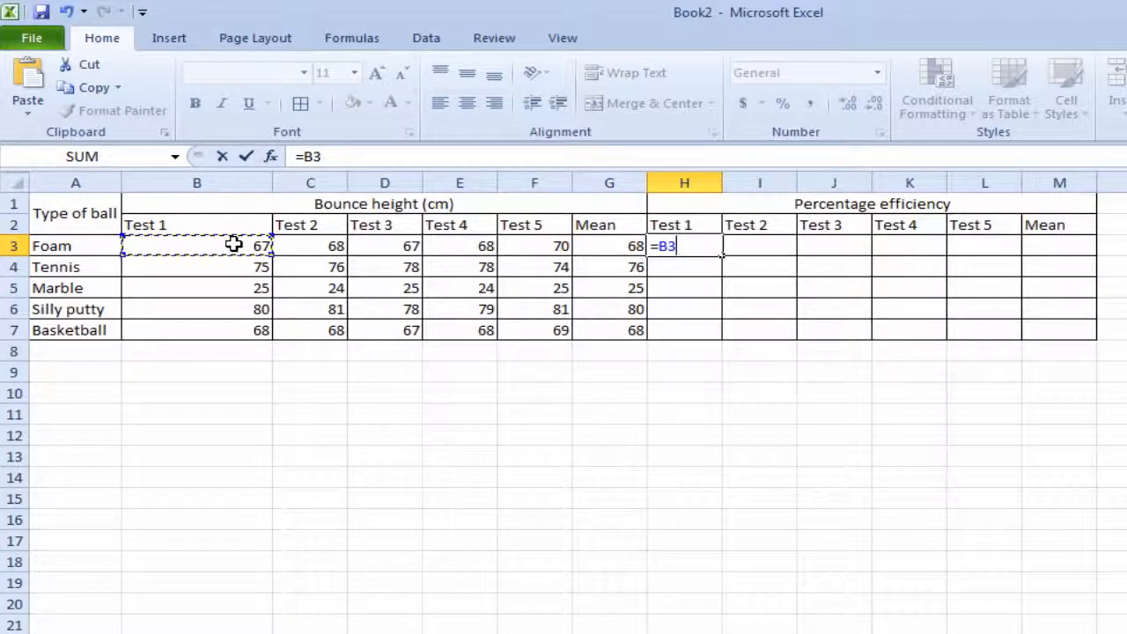
type("/")
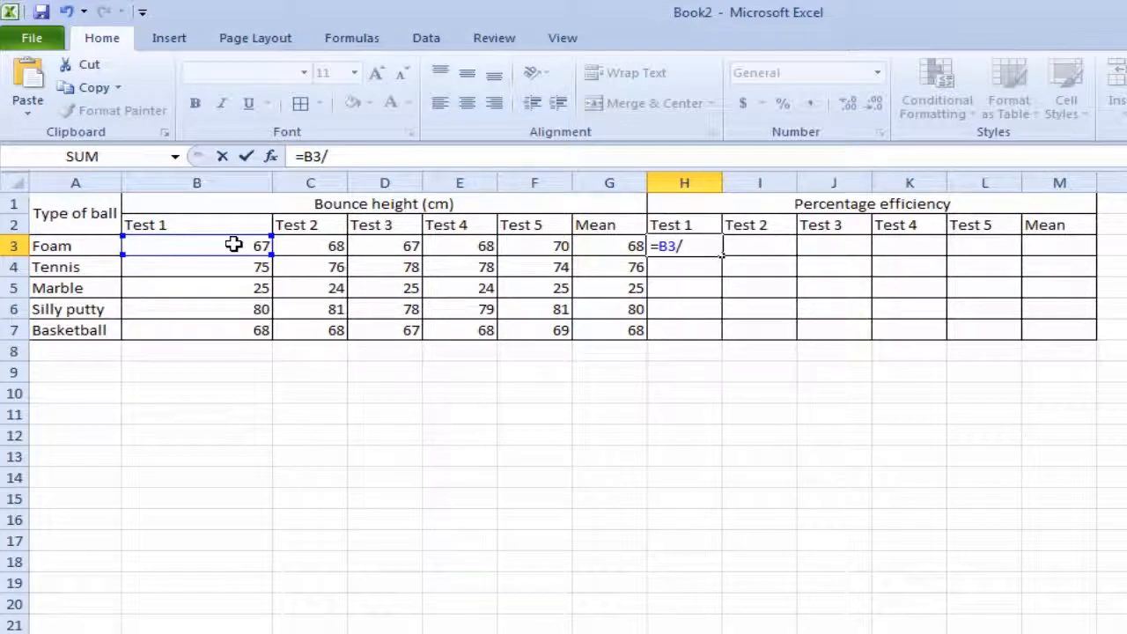
type("100")
key("Return")
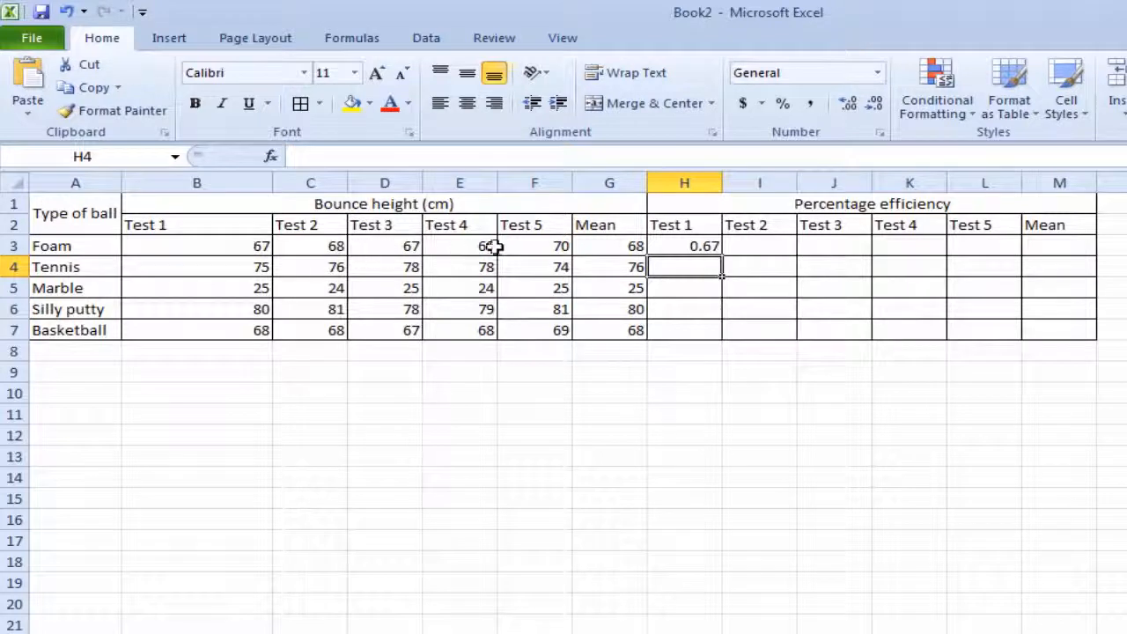
- Fill the H3 efficiency formula down and across to cover H3:L7, and format the range as percentages
left_click(680, 246)
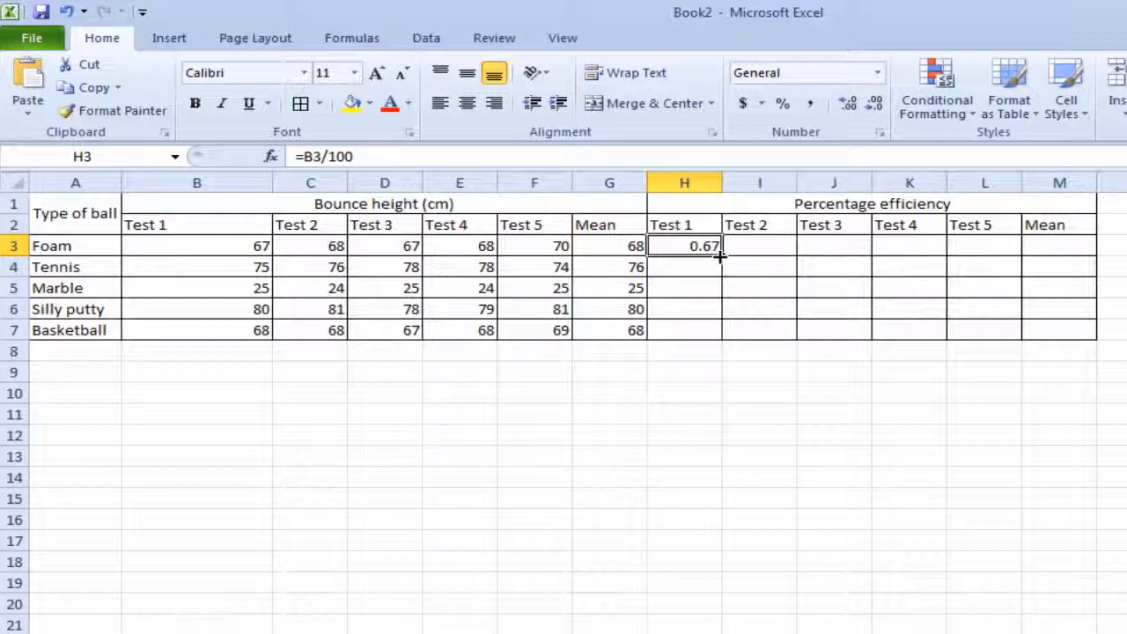
left_click_drag(720, 257, 720, 331)
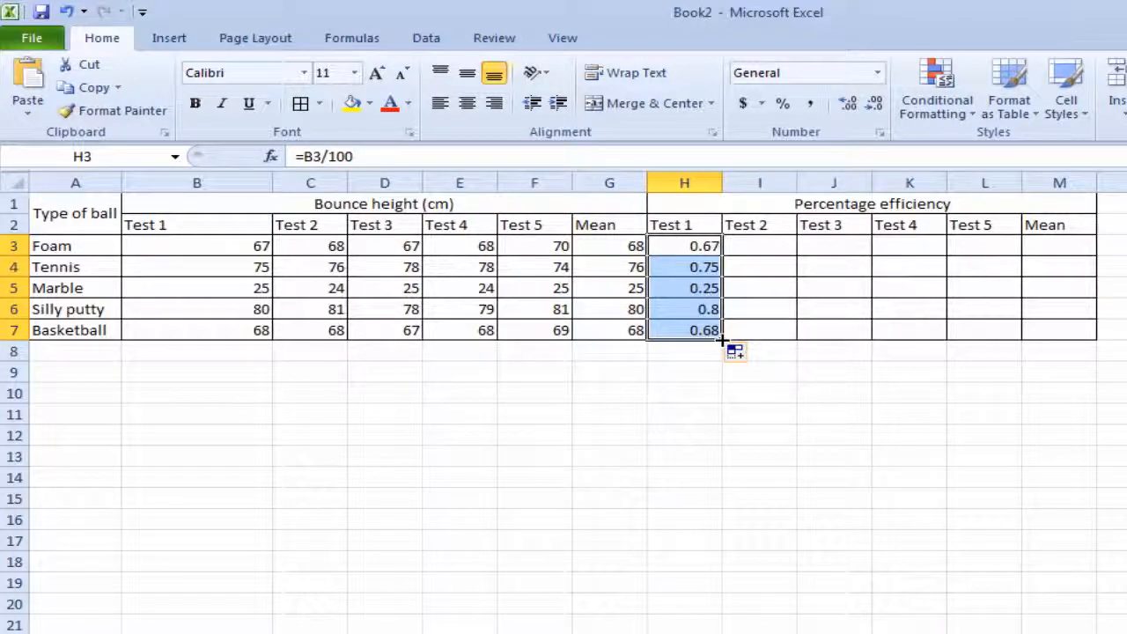
left_click_drag(722, 340, 988, 333)
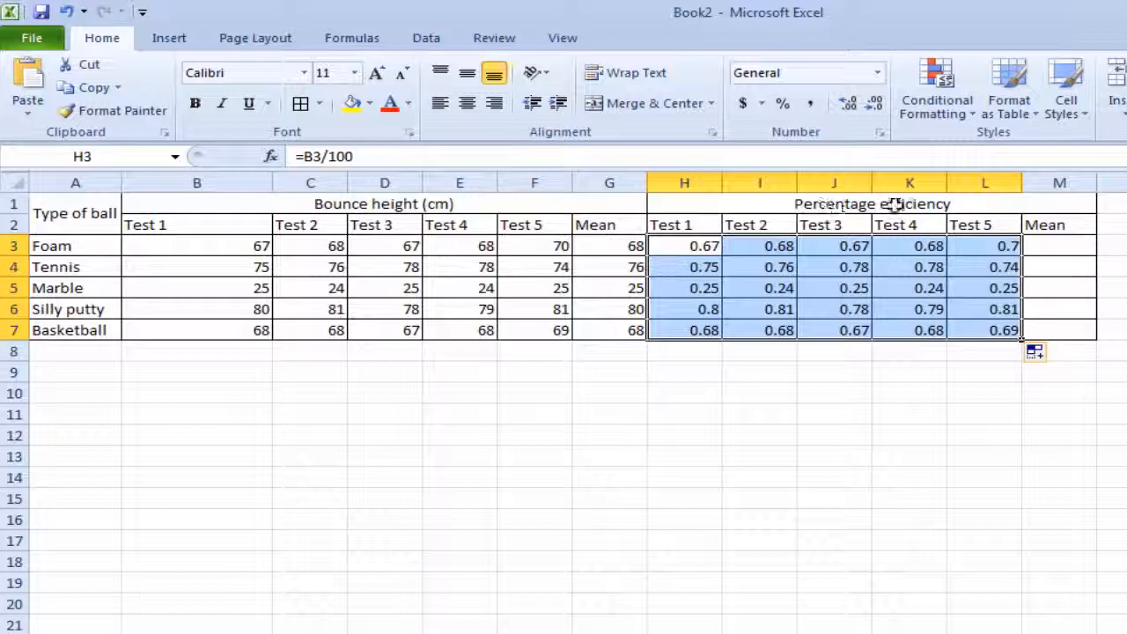
left_click(785, 106)
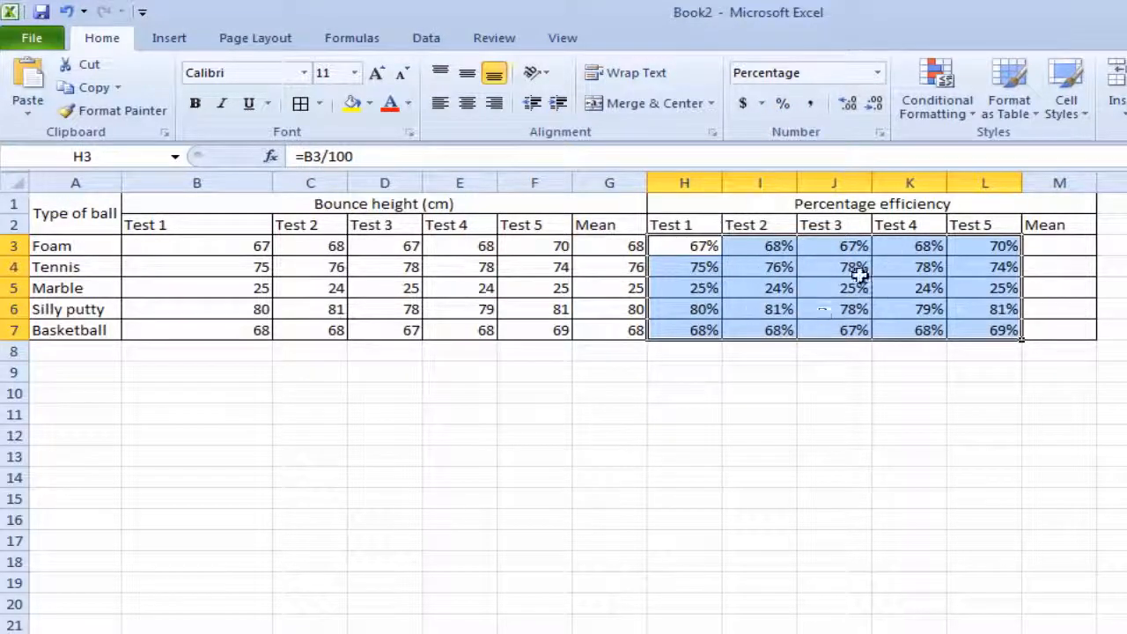
- Calculate the Foam mean percentage efficiency in M3 with the formula =AVERAGE(H3:L3)
left_click(1059, 247)
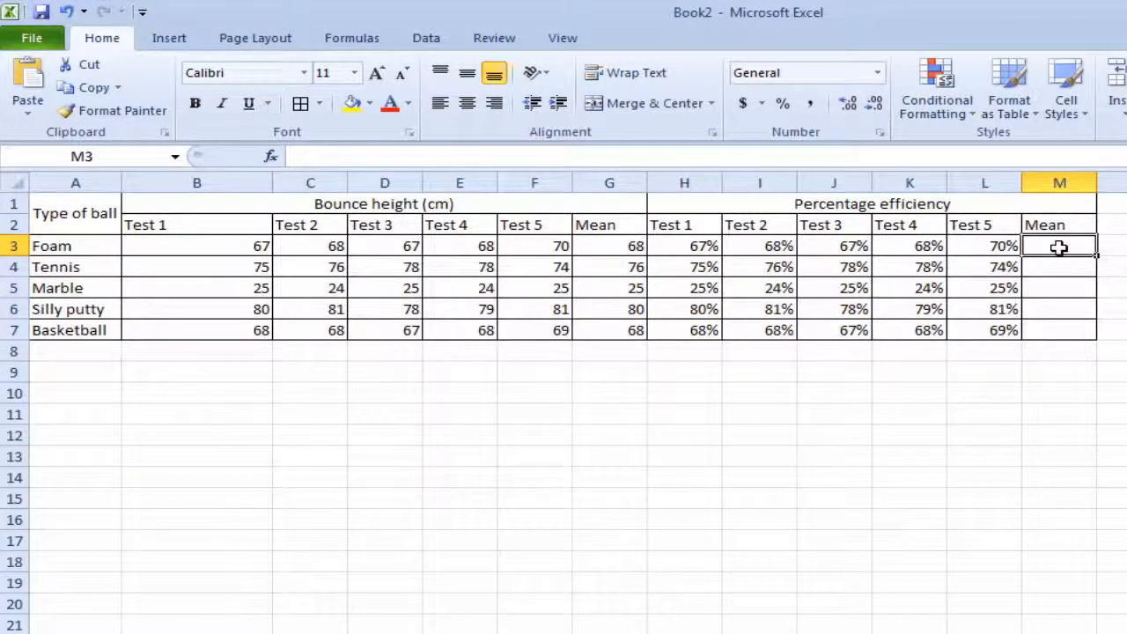
type("=")
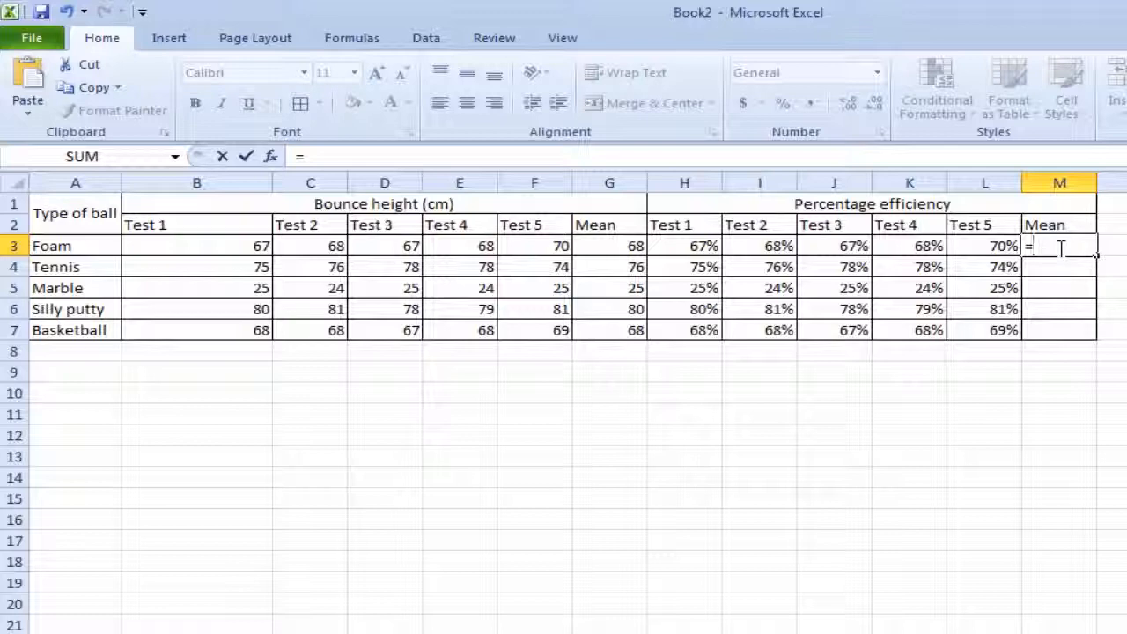
type("aver")
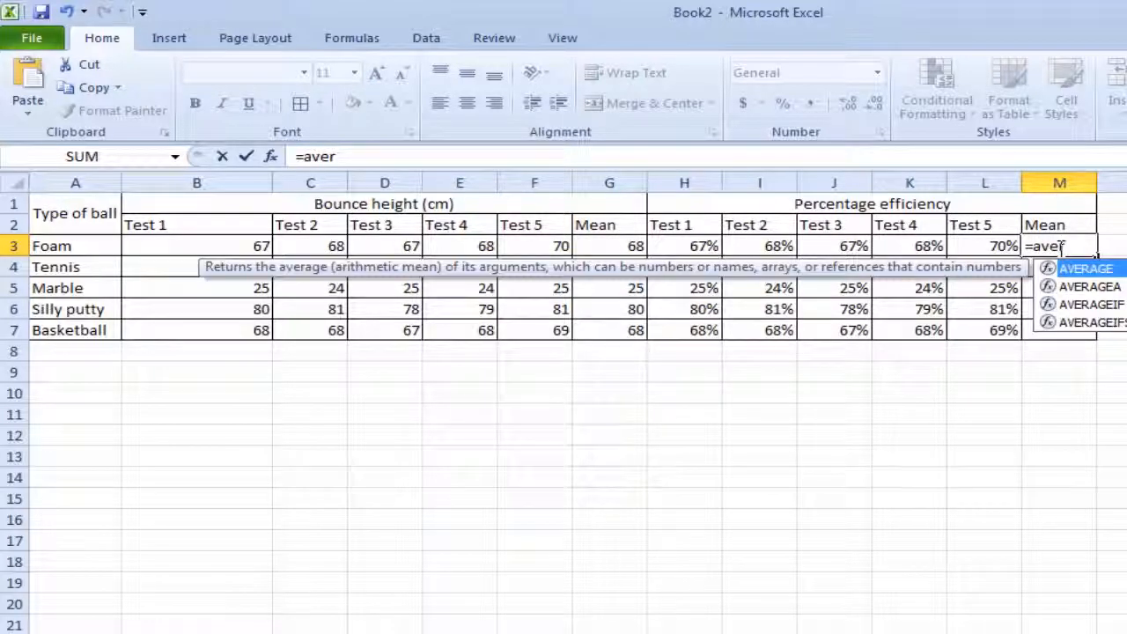
double_click(1068, 269)
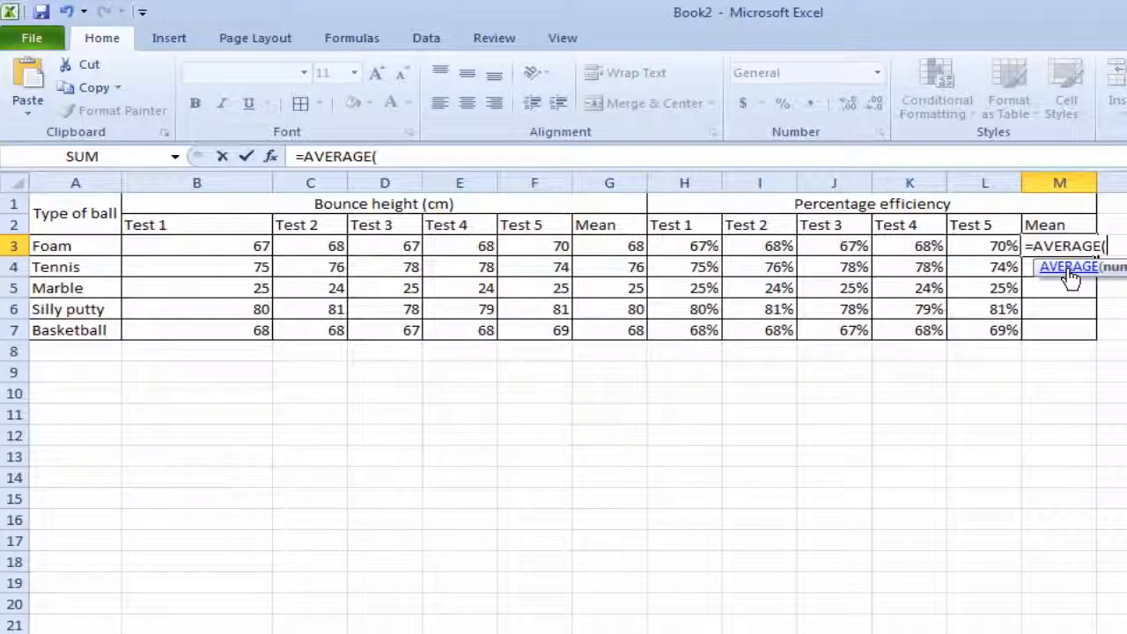
left_click(689, 245)
left_click_drag(690, 245, 990, 249)
key("Return")
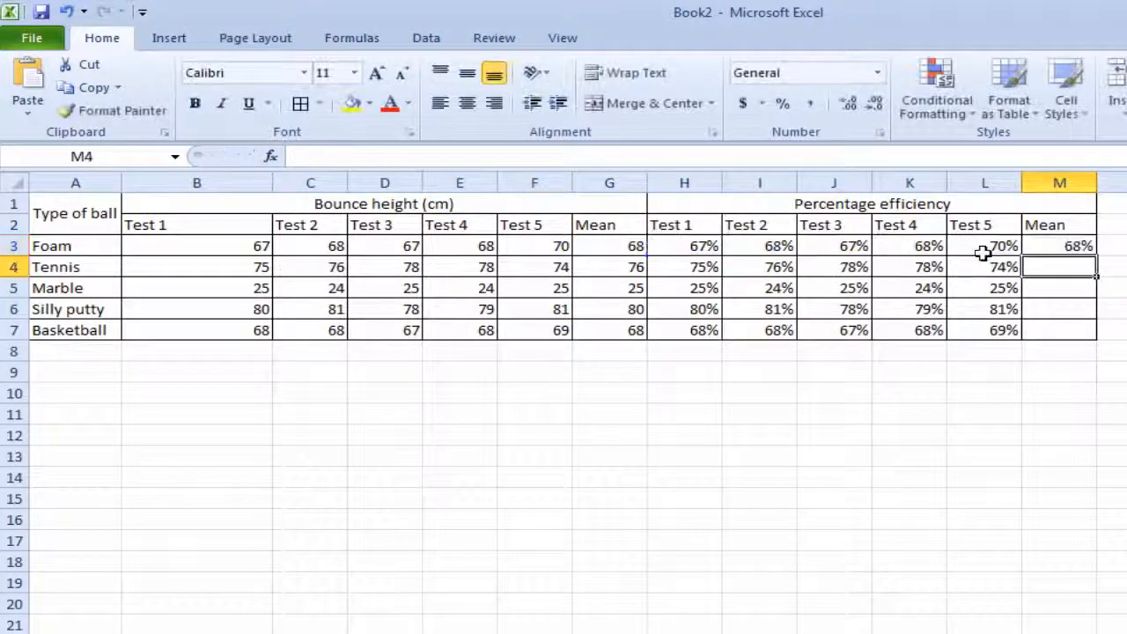
- Copy the mean efficiency formula from M3 down to M7 for the remaining balls
left_click(1077, 247)
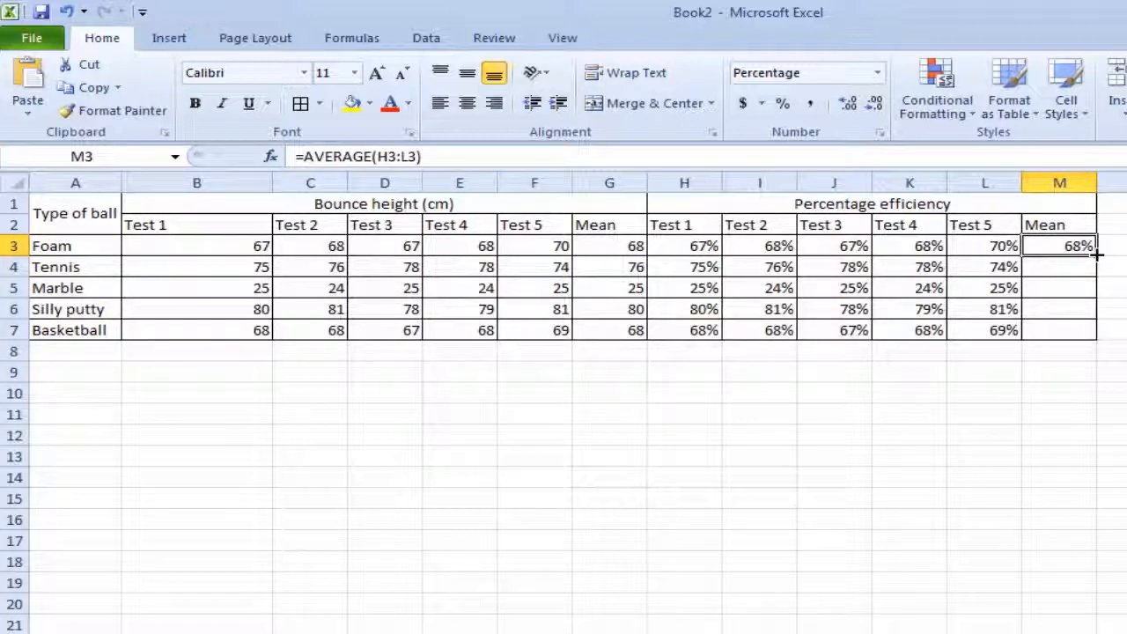
left_click_drag(1098, 254, 1095, 336)
left_click(1126, 309)
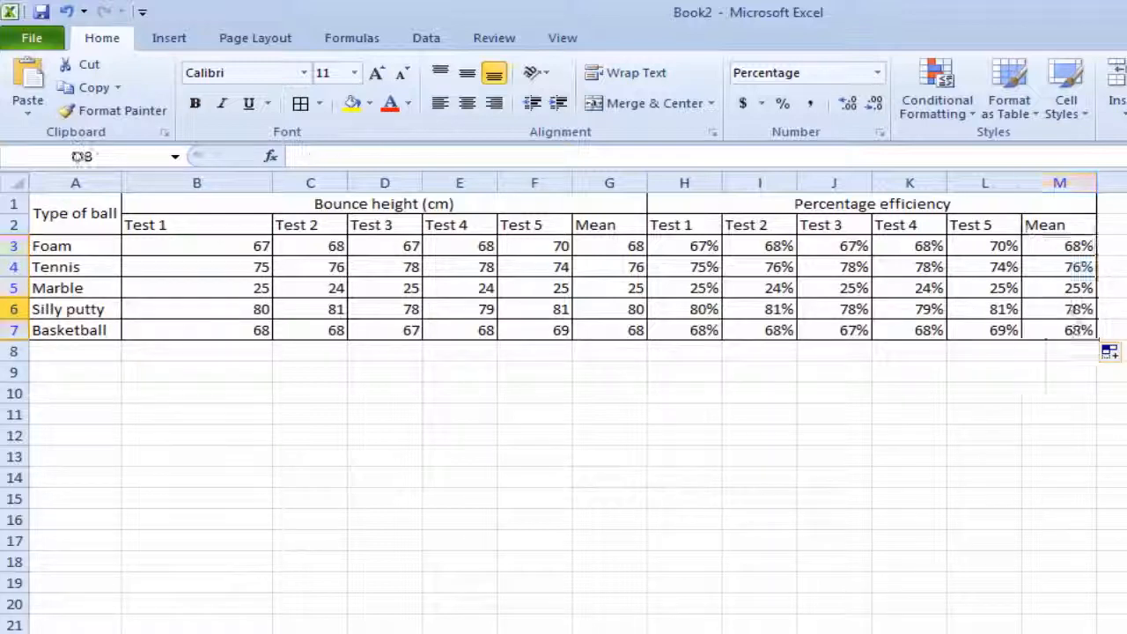